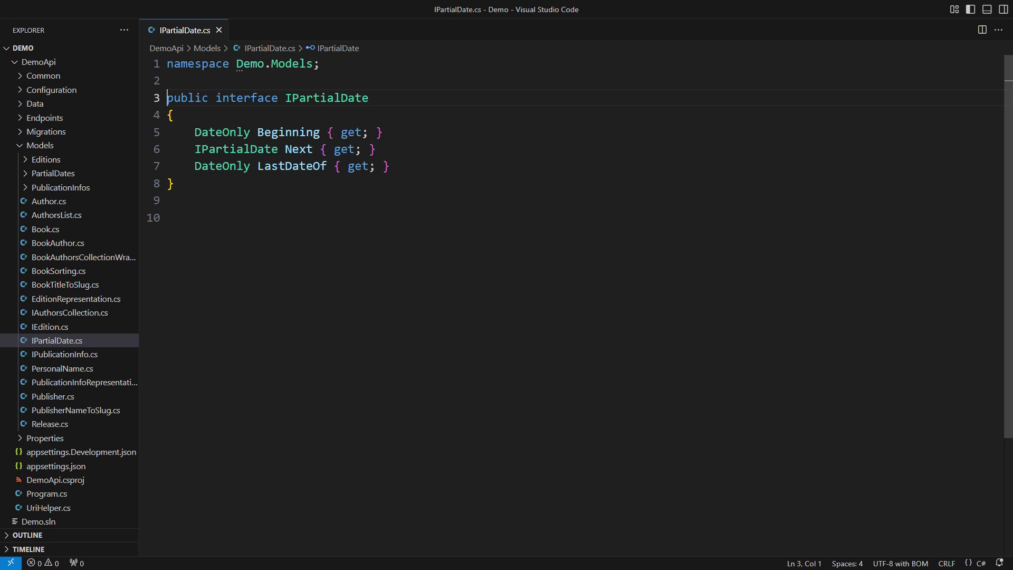
# - Add a SomewhereElseInCode class with SomeFeature, then peek and close IPartialDate's implementations
pyautogui.write('static class SomewhereElseInCode {     public static void SomeFeature()     {              } }')
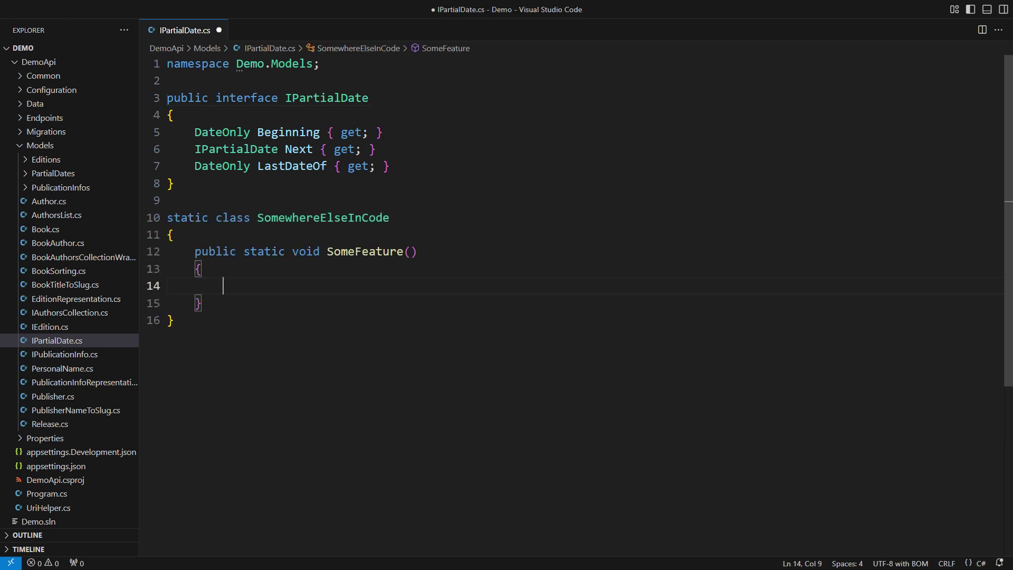
pyautogui.write('I')
pyautogui.write('PartialDate date =')
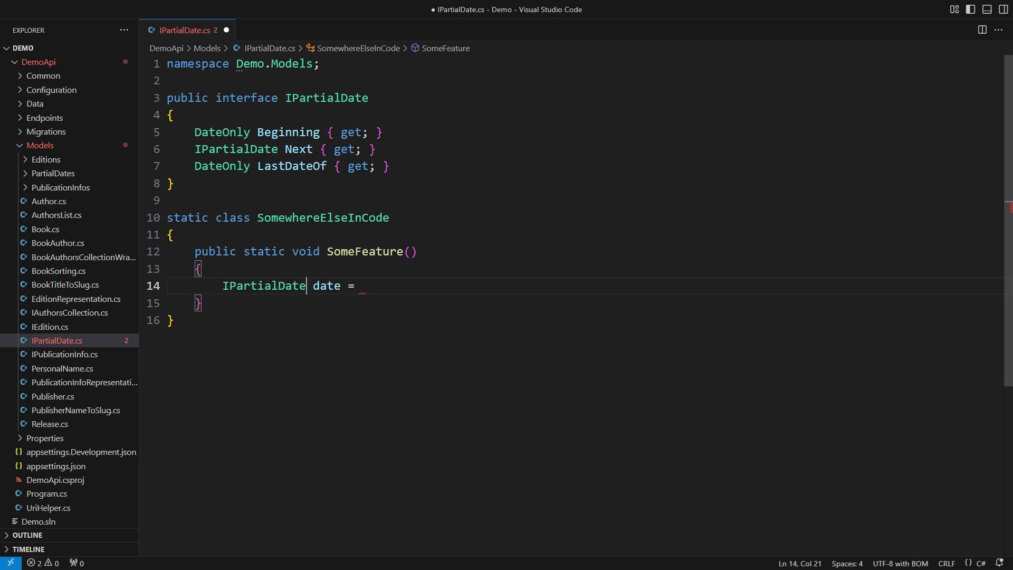
pyautogui.hotkey('shift', 'F10')
pyautogui.press('Down')
pyautogui.press('Down')
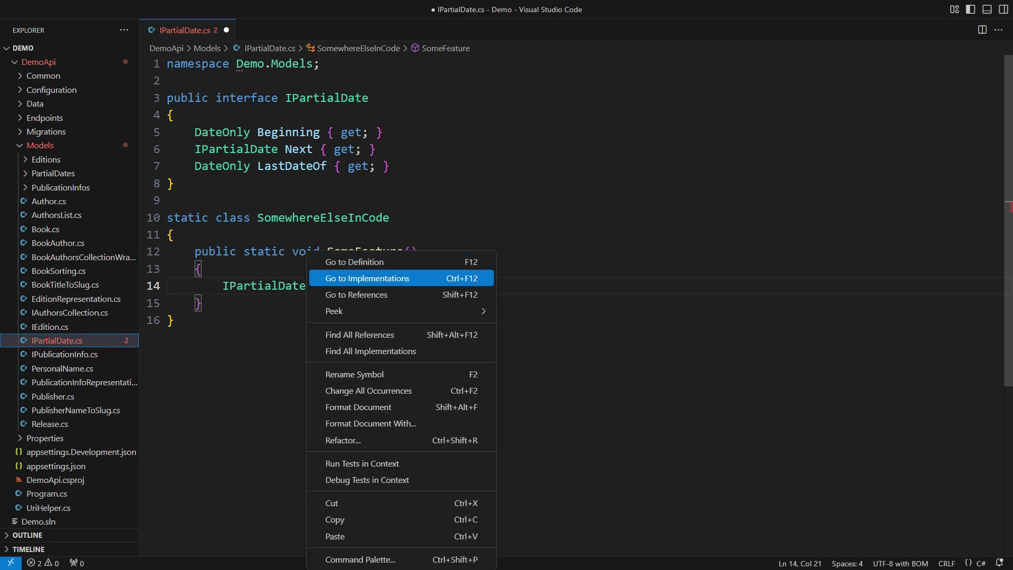
pyautogui.press('Return')
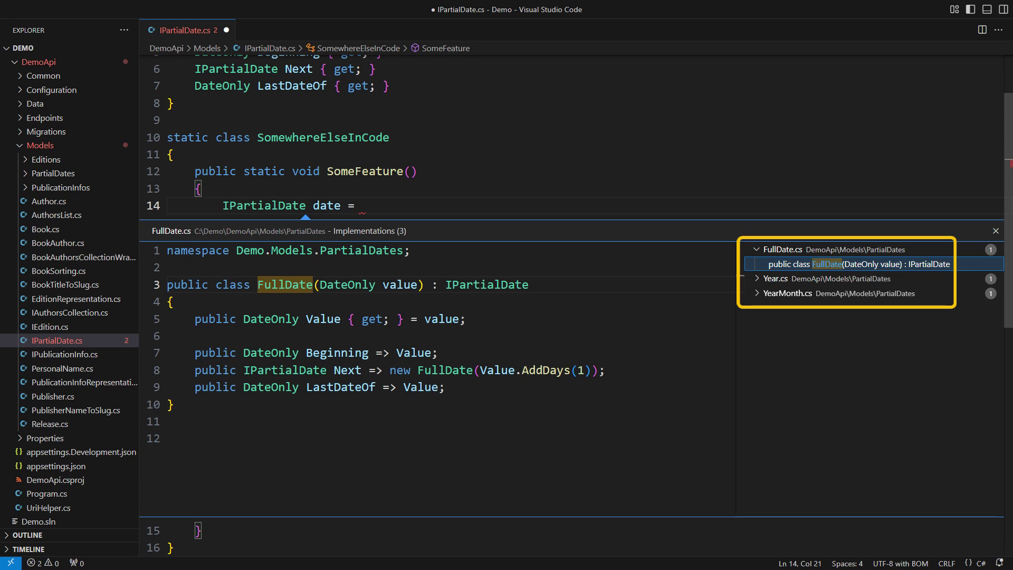
pyautogui.press('Escape')
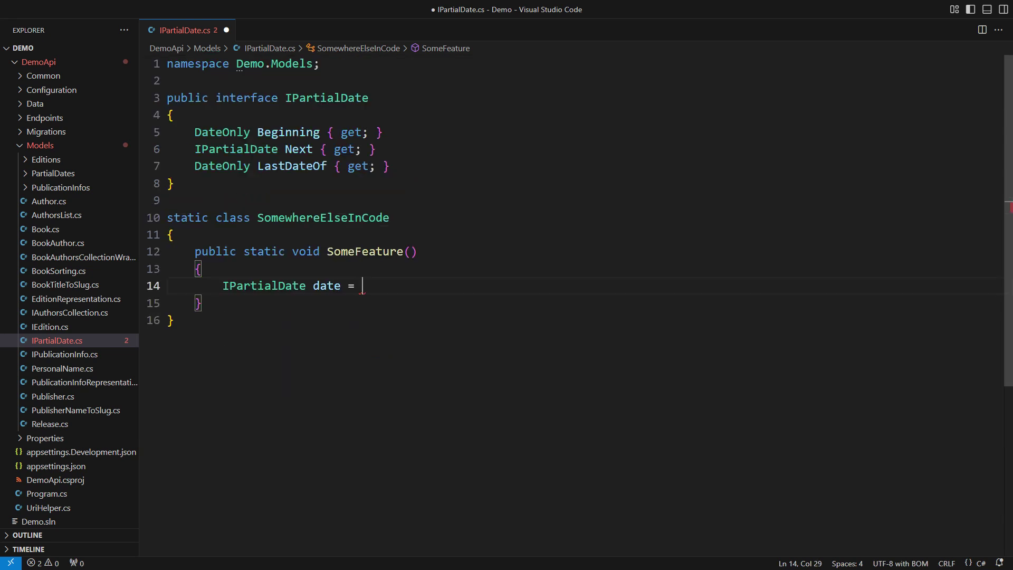
pyautogui.write('new PartialDates.YearMonth(2025, 5);')
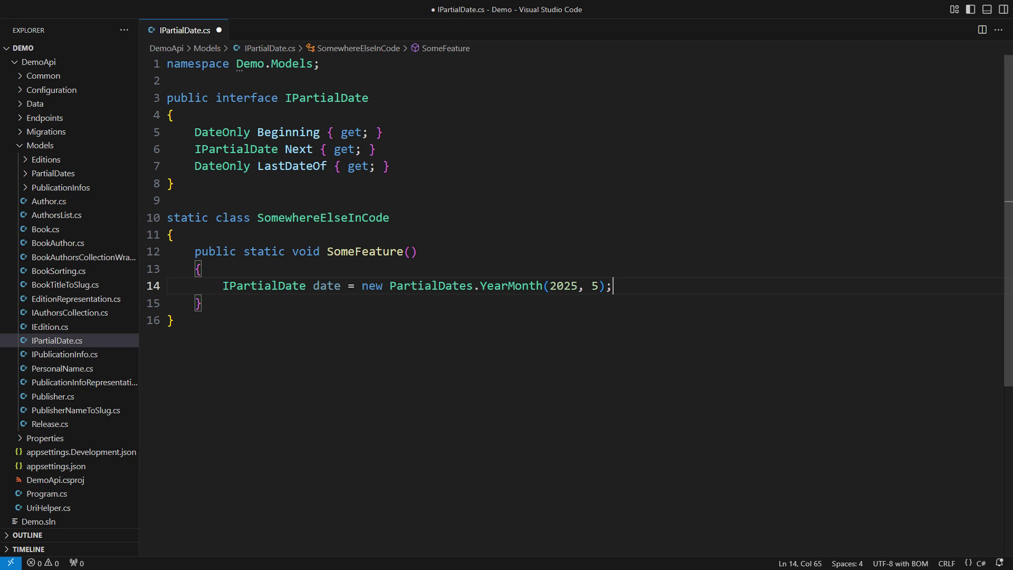
# - Set date to YearMonth(2025, 5); read Beginning into prepareBefore and LastDateOf into comeAfter
pyautogui.press('Return')
pyautogui.press('Return')
pyautogui.write('date')
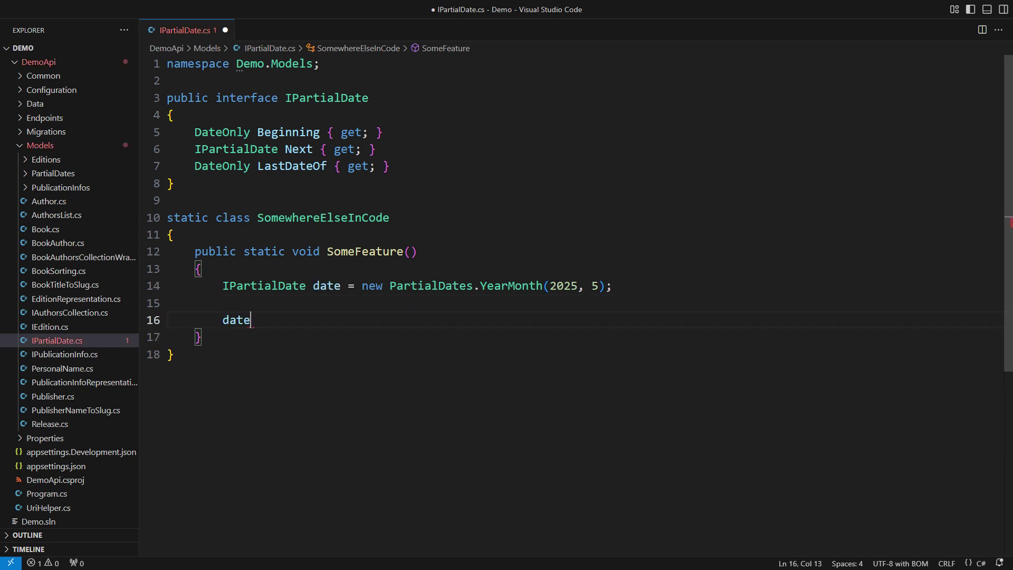
pyautogui.write('.')
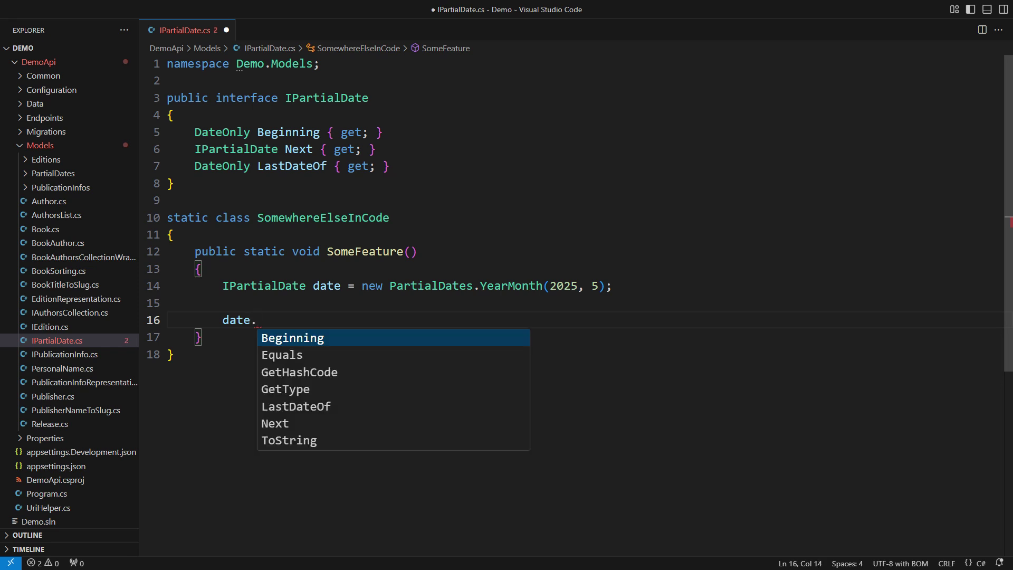
pyautogui.press('Tab')
pyautogui.write(';')
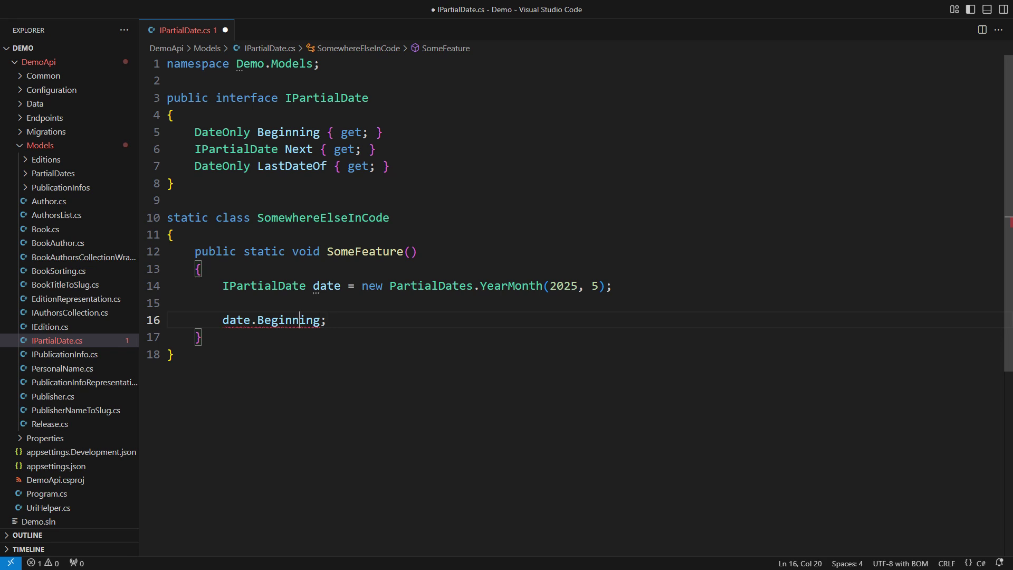
pyautogui.press('Home')
pyautogui.write('DateOnly prepareBefore =')
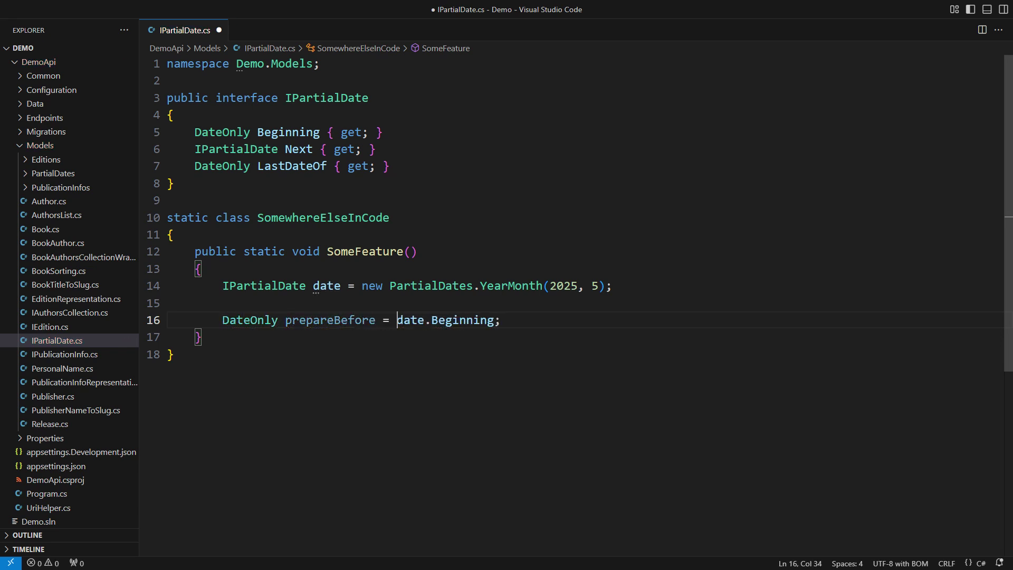
pyautogui.press('End')
pyautogui.press('Tab')
pyautogui.press('Tab')
pyautogui.write('// Surel')
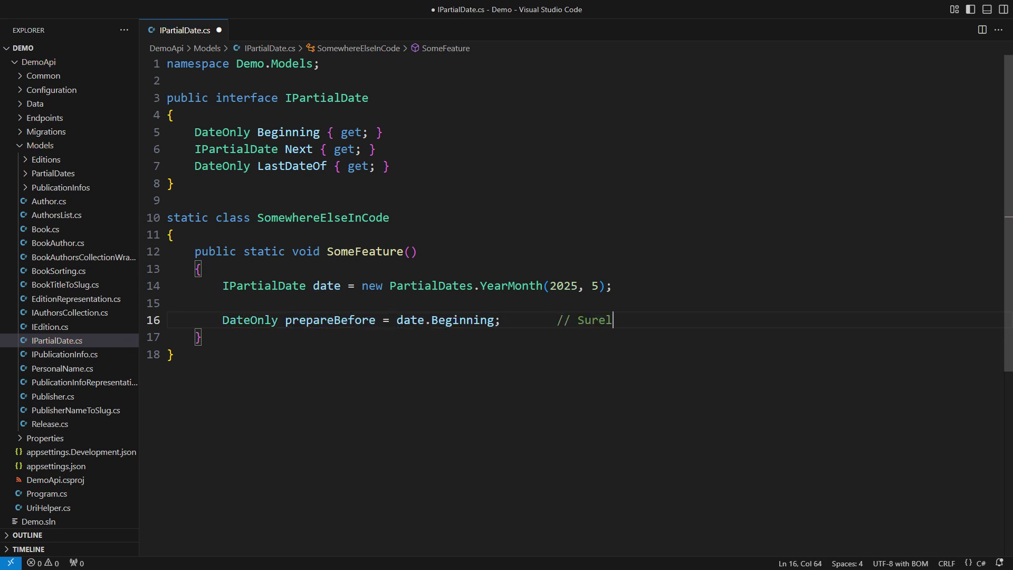
pyautogui.write('y May 1st, 2025')
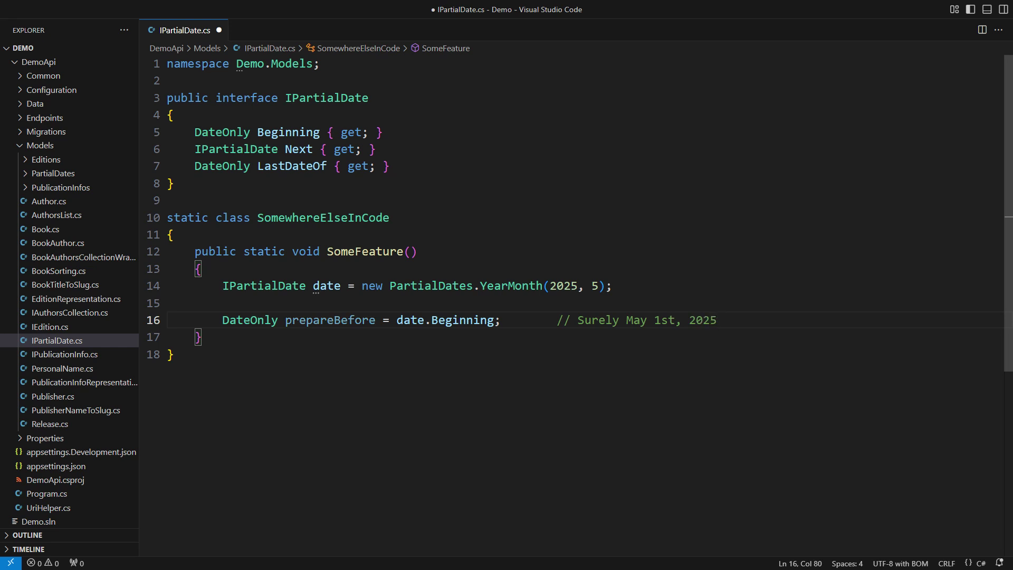
pyautogui.press('Return')
pyautogui.write('DateOnly comeAfter = date.LastDa')
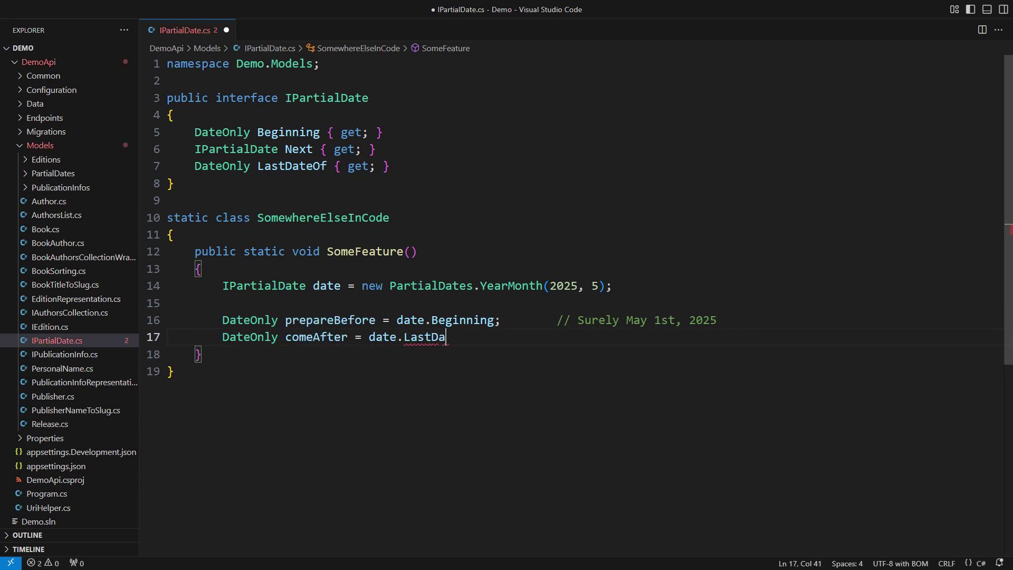
pyautogui.write('teOf;')
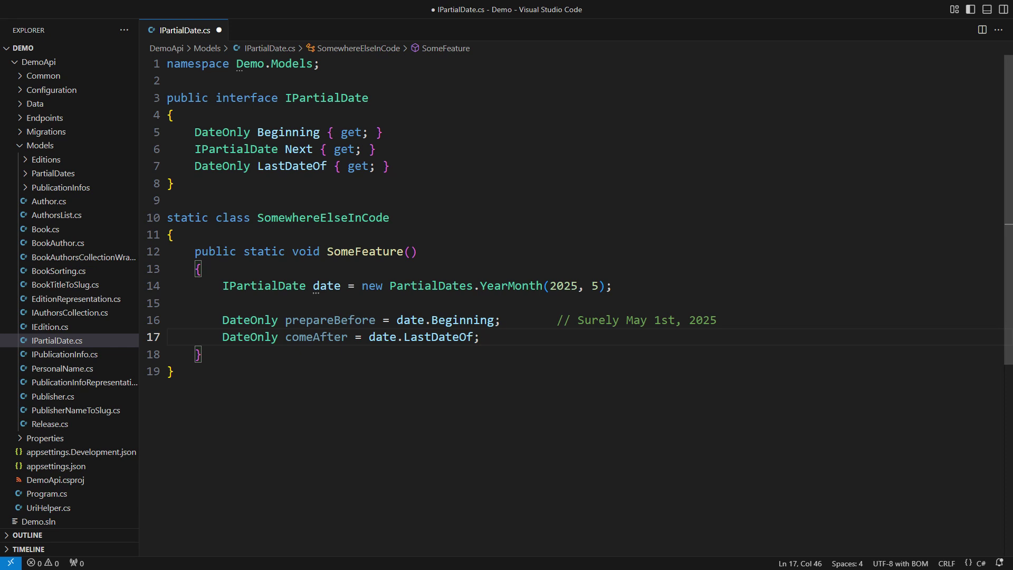
pyautogui.hotkey('ctrl', 'shift', 'e')
# - Open PartialDateConverter.cs from the Data > Converters folder
pyautogui.press('Right')
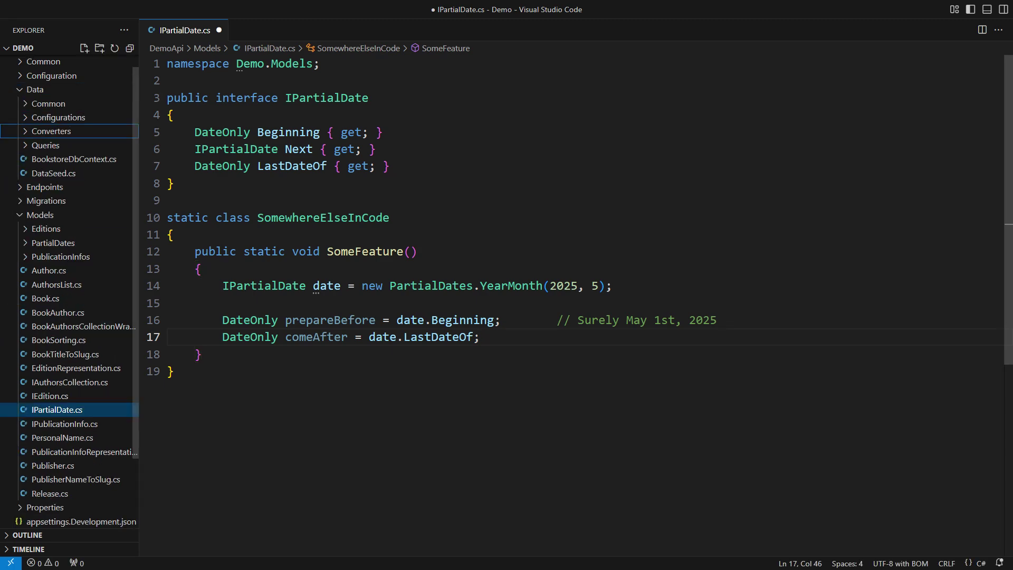
pyautogui.press('Down')
pyautogui.press('Down')
pyautogui.press('Down')
pyautogui.press('Right')
pyautogui.press('Down')
pyautogui.press('Down')
pyautogui.press('Down')
pyautogui.press('Return')
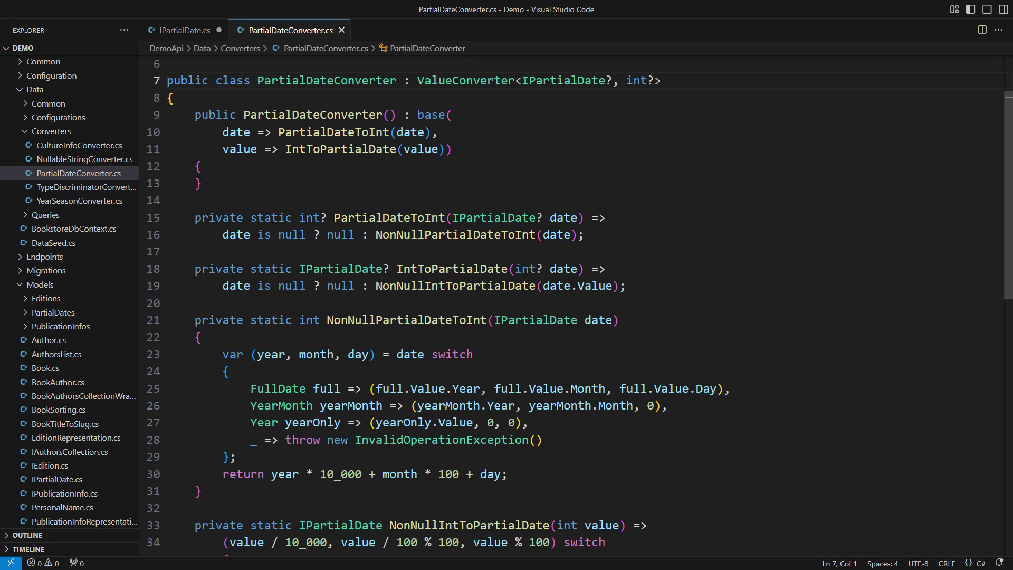
# - Highlight the FullDate, YearMonth and Year type cases on lines 25-27
pyautogui.press('Down')
pyautogui.press('Down')
pyautogui.press('Down')
pyautogui.press('Down')
pyautogui.press('Down')
pyautogui.press('Down')
pyautogui.press('Down')
pyautogui.press('Down')
pyautogui.press('Down')
pyautogui.scroll(-2, 578, 301)
pyautogui.scroll(-1, 577, 300)
pyautogui.hotkey('shift', 'Down')
pyautogui.hotkey('shift', 'Down')
pyautogui.hotkey('shift', 'Down')
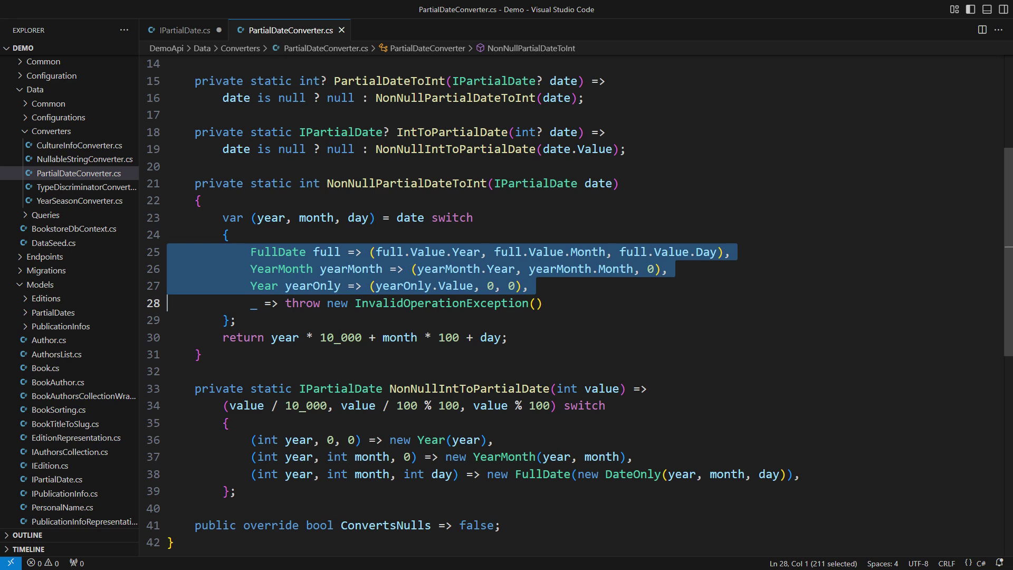
pyautogui.press('Escape')
# - Review the year-month-day split and construction cases on lines 34-38, returning to IPartialDate.cs
pyautogui.press('Down')
pyautogui.press('Down')
pyautogui.press('Down')
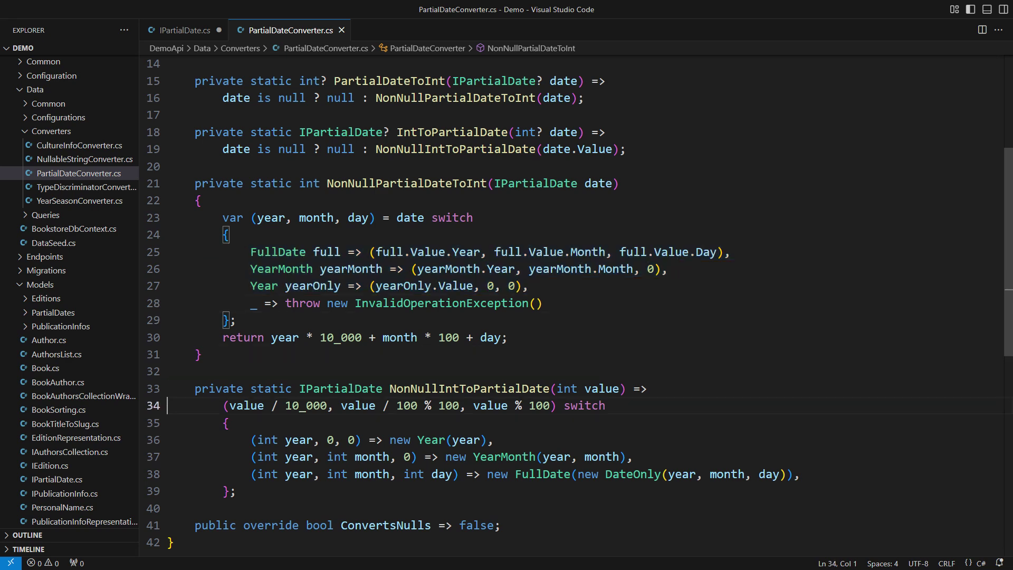
pyautogui.hotkey('shift', 'Down')
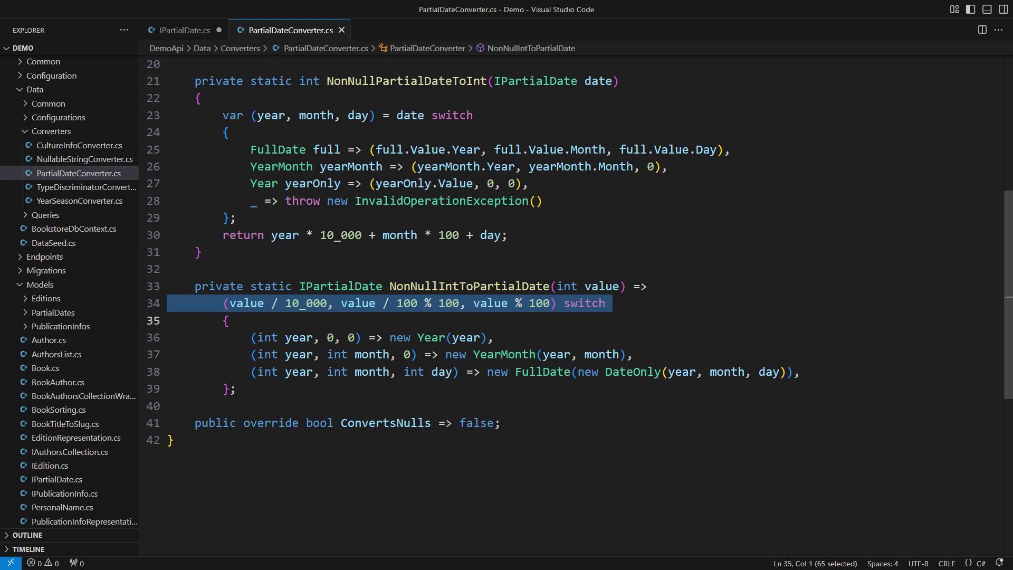
pyautogui.press('Down')
pyautogui.hotkey('shift', 'Down')
pyautogui.hotkey('shift', 'Down')
pyautogui.hotkey('shift', 'Down')
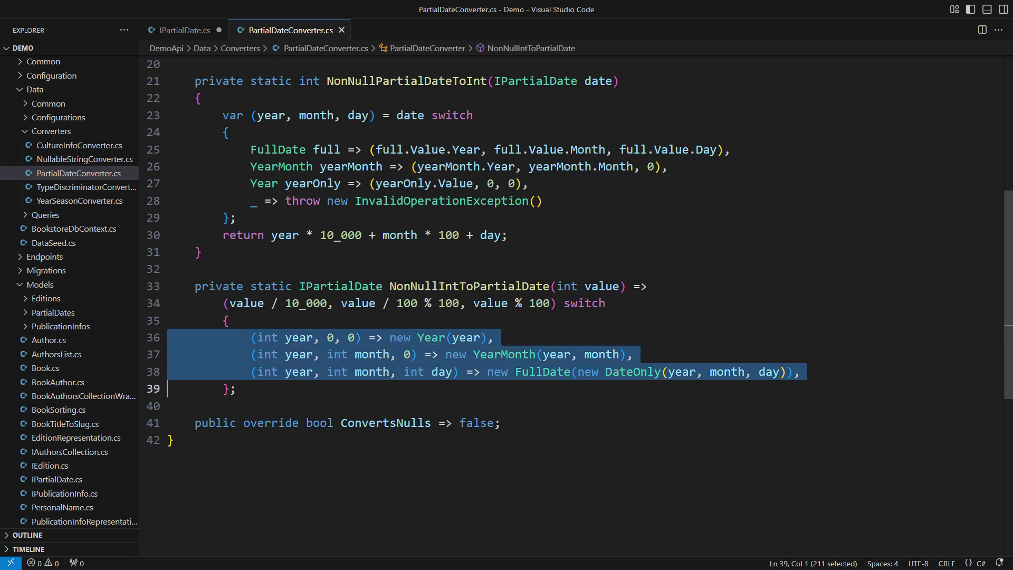
pyautogui.press('Escape')
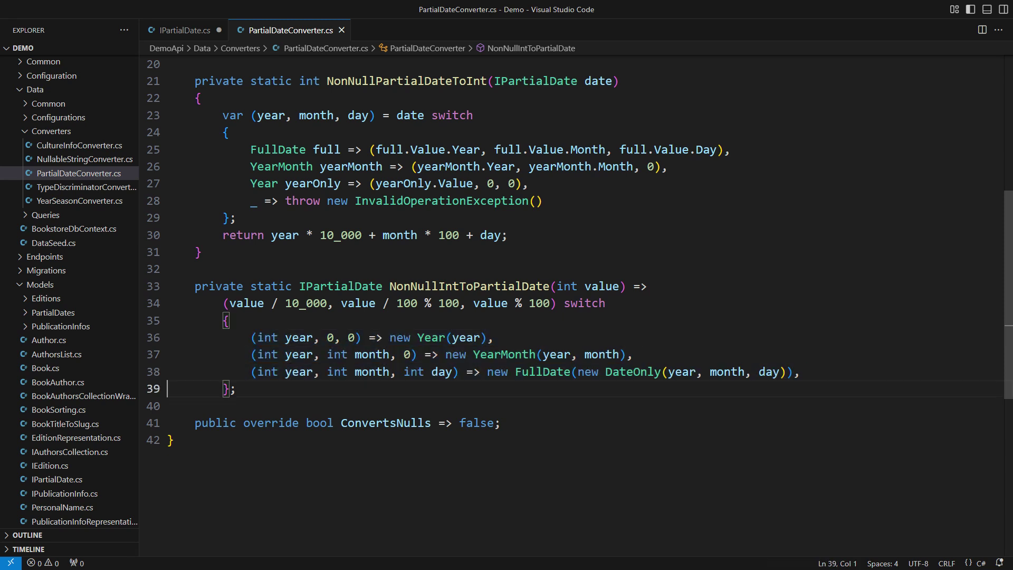
pyautogui.press('Up')
pyautogui.press('Up')
pyautogui.press('Up')
pyautogui.press('Up')
pyautogui.press('Up')
pyautogui.press('Up')
pyautogui.press('Up')
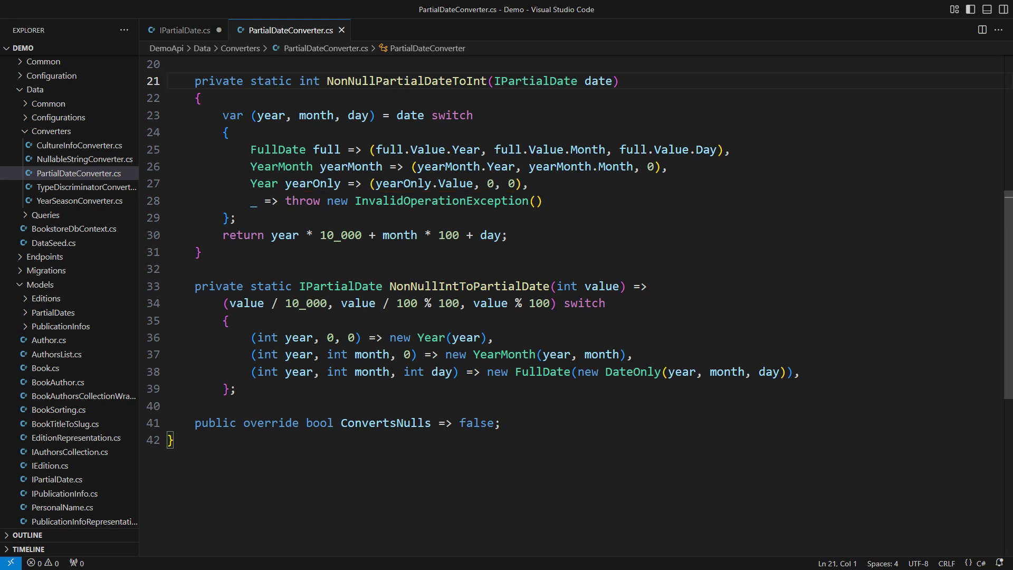
pyautogui.hotkey('ctrl', 'Tab')
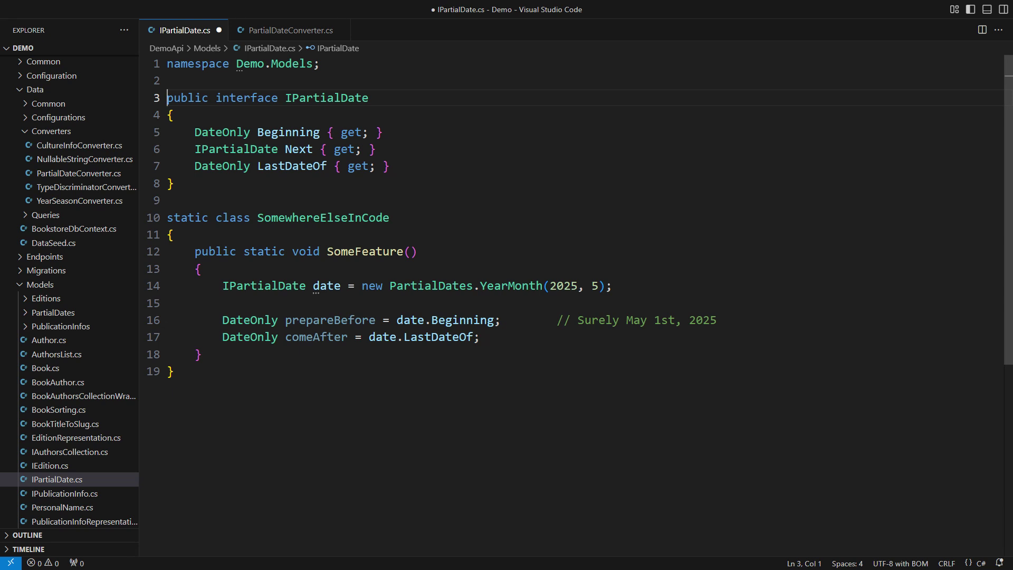
# - Declare int ToInt(), ToDocument(), ToUiModel(), ToUiModel2() and records PartialDateDocument, UiModel, UiModel2
pyautogui.press('Down')
pyautogui.press('Down')
pyautogui.press('Down')
pyautogui.press('End')
pyautogui.press('Return')
pyautogui.write('int ToInt(')
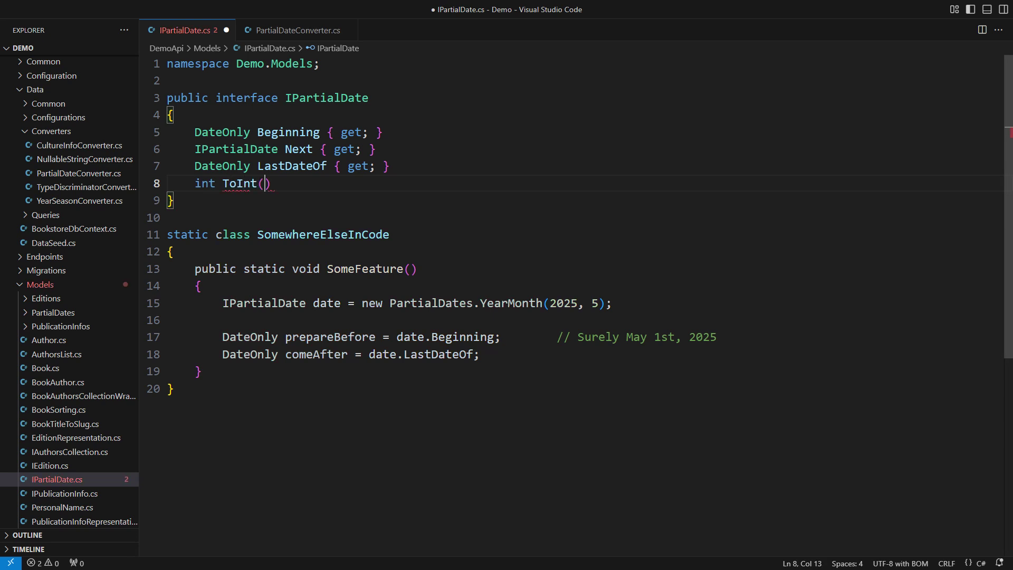
pyautogui.write(');')
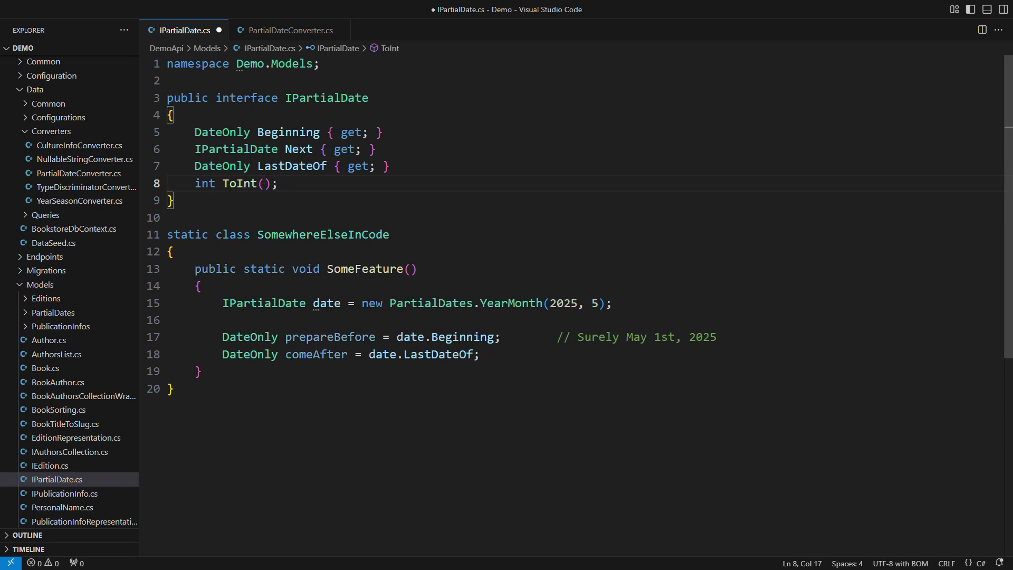
pyautogui.hotkey('ctrl', 'Left')
pyautogui.hotkey('ctrl', 'Left')
pyautogui.press('Left')
pyautogui.hotkey('ctrl', 'shift', 'Left')
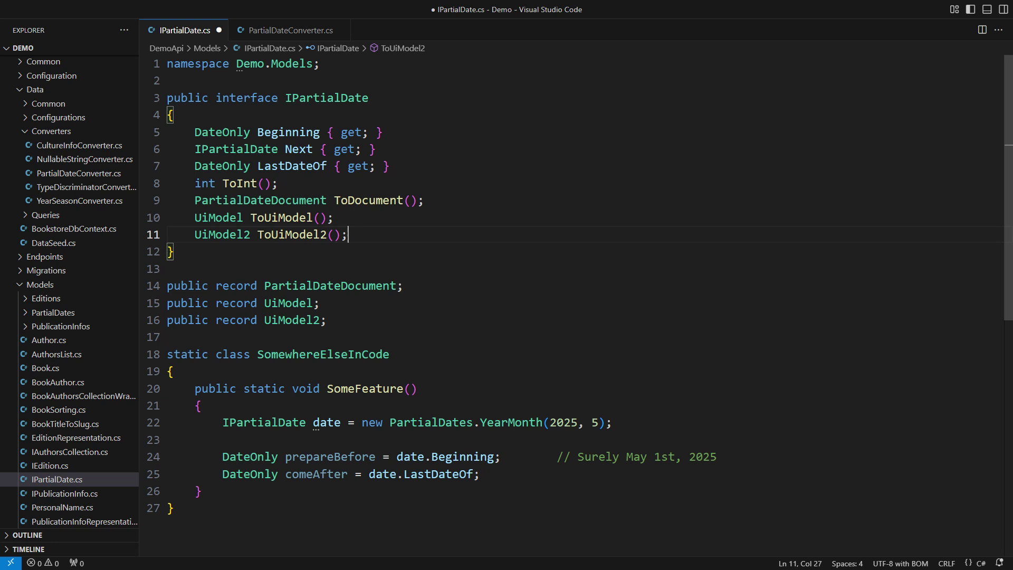
pyautogui.press('Home')
pyautogui.press('Home')
pyautogui.press('Up')
pyautogui.press('Up')
pyautogui.press('Up')
# - Delete the added conversion methods and demo code, then open YearMonth.cs from Models > PartialDates
pyautogui.hotkey('shift', 'Down')
pyautogui.hotkey('shift', 'Down')
pyautogui.hotkey('shift', 'Down')
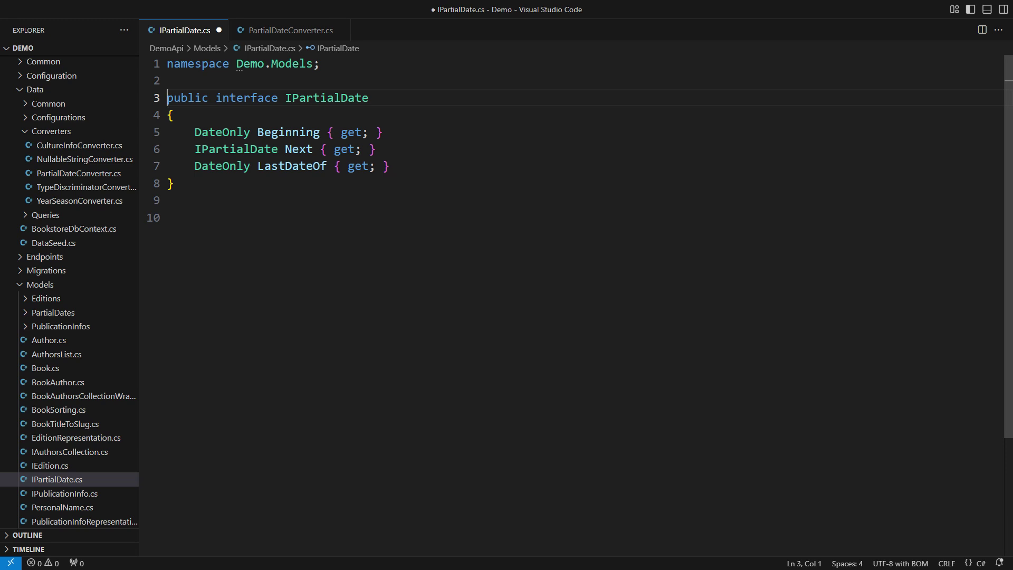
pyautogui.scroll(-4, 70, 317)
pyautogui.click(52, 158)
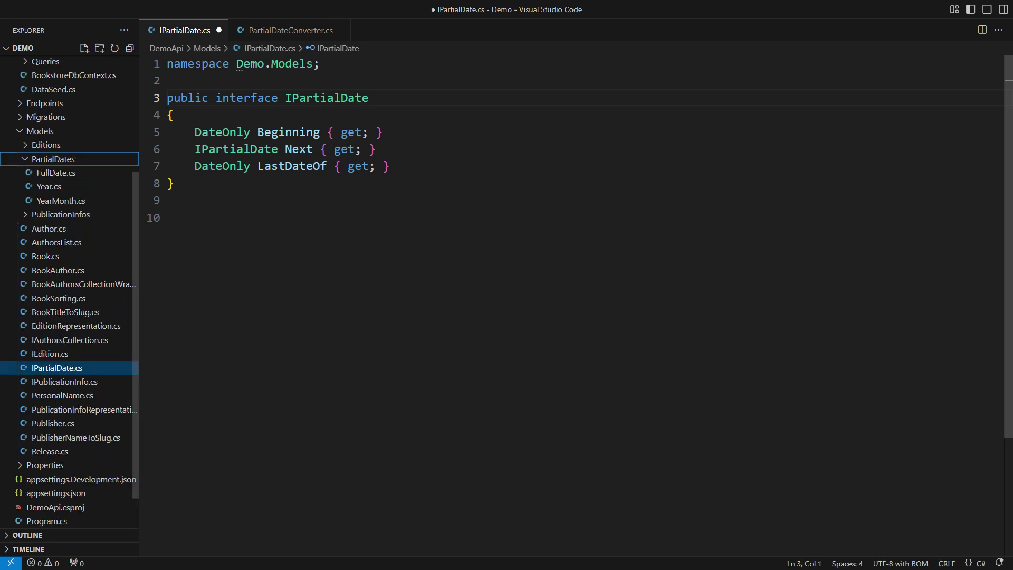
pyautogui.click(61, 200)
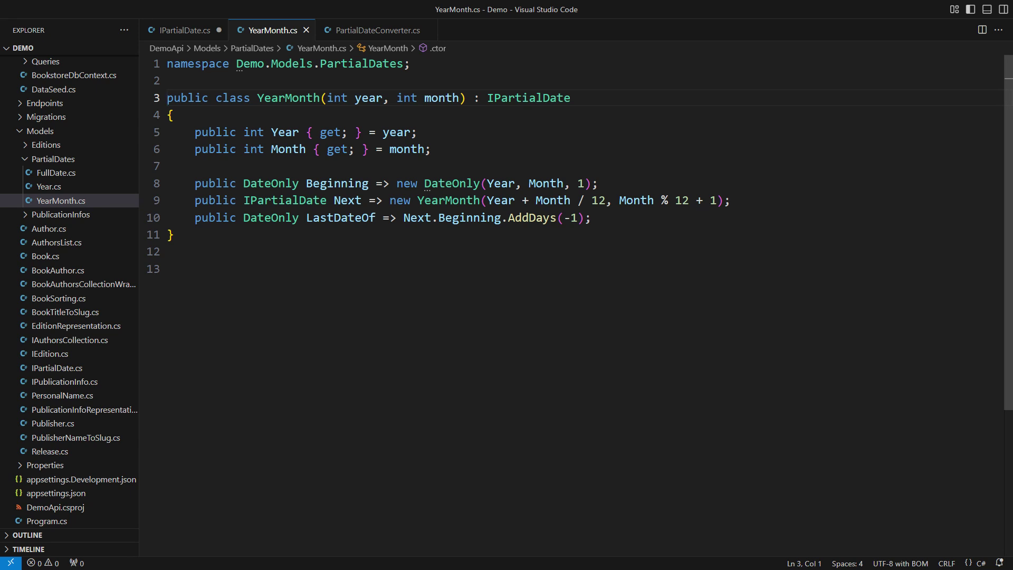
# - Highlight YearMonth's Next property on line 9, then switch back to the IPartialDate interface
pyautogui.press('Down')
pyautogui.press('Down')
pyautogui.press('Down')
pyautogui.press('Down')
pyautogui.hotkey('shift', 'Down')
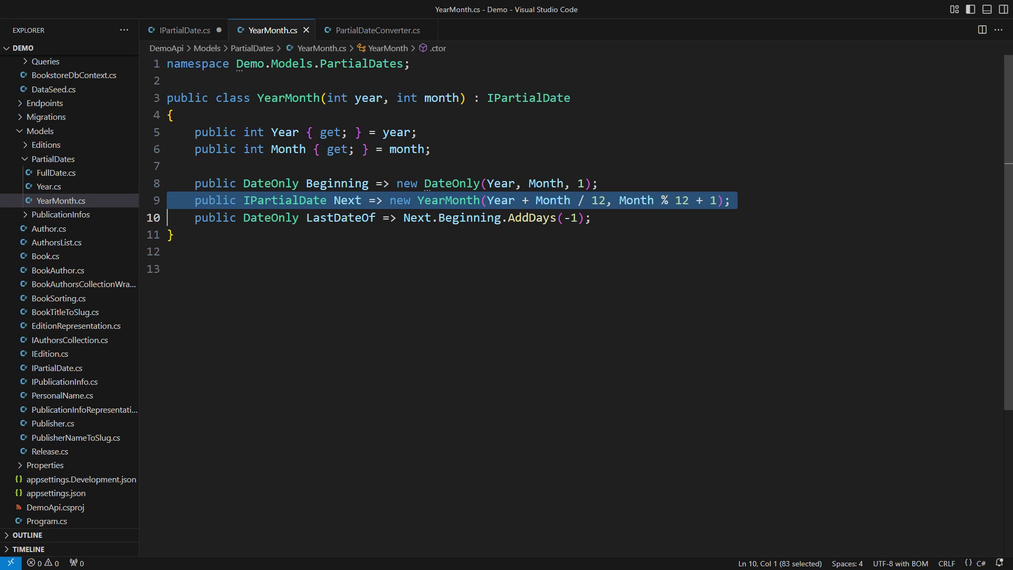
pyautogui.hotkey('ctrl', 'Tab')
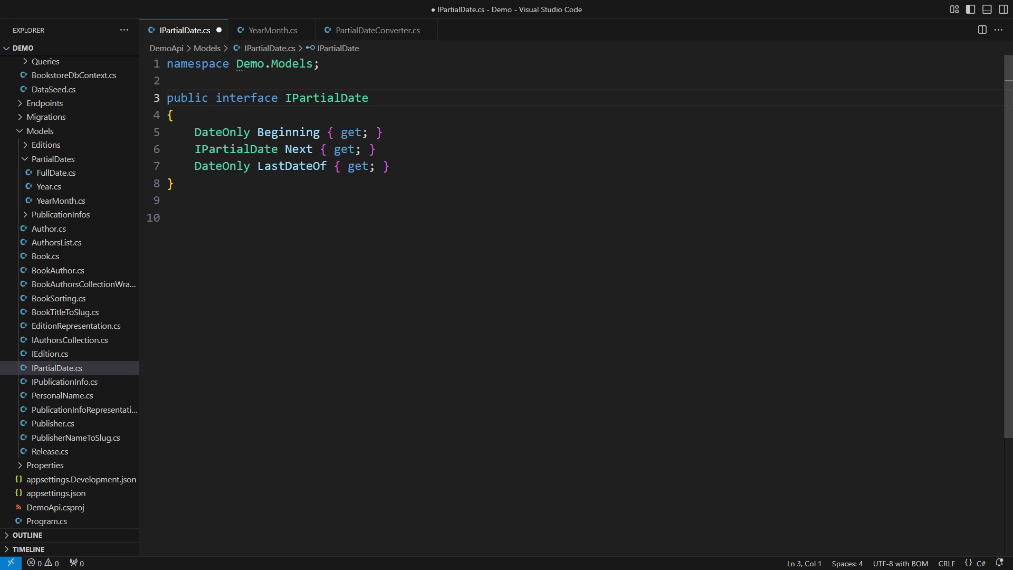
pyautogui.scroll(-1, 70, 316)
# - Open Release.cs and highlight its Edition, EditionRepresentation and Publication properties
pyautogui.click(49, 410)
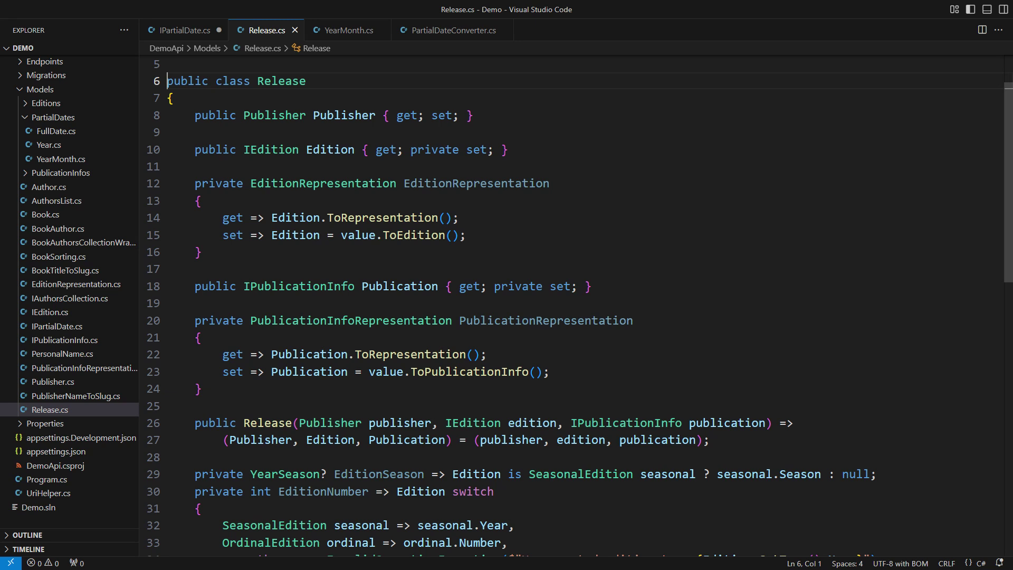
pyautogui.press('Down')
pyautogui.press('Down')
pyautogui.press('Down')
pyautogui.hotkey('shift', 'Down')
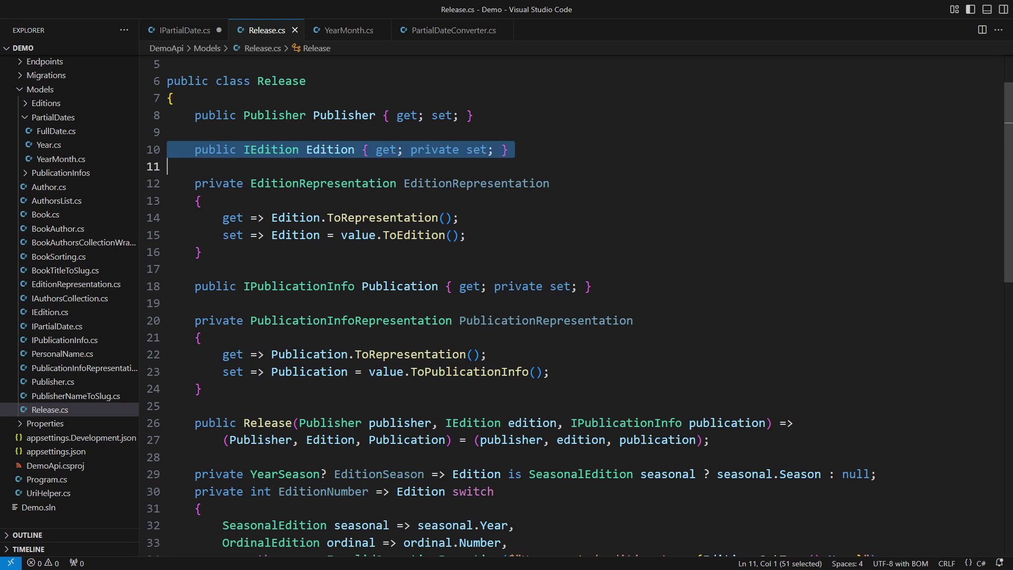
pyautogui.press('Down')
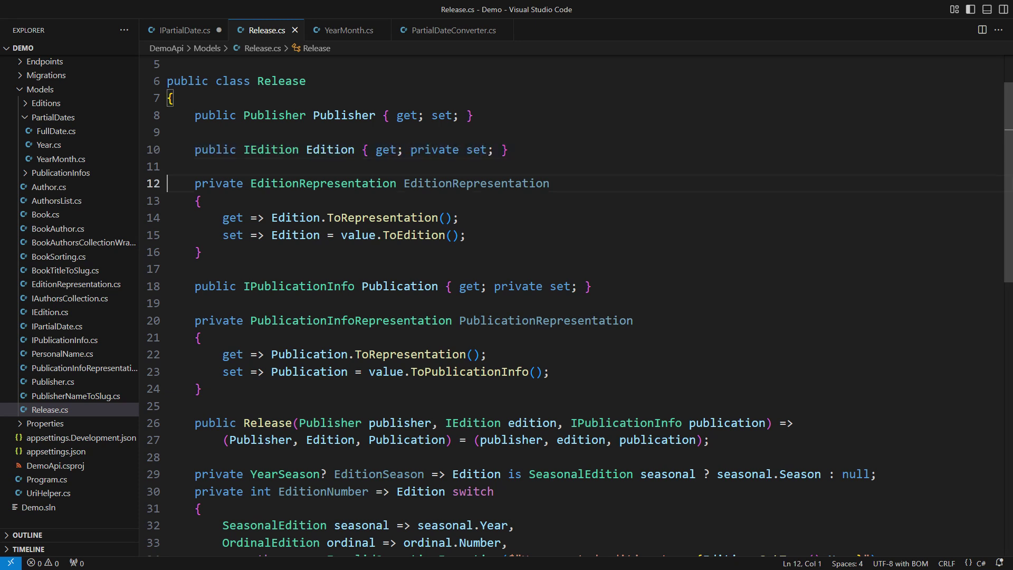
pyautogui.hotkey('shift', 'Down')
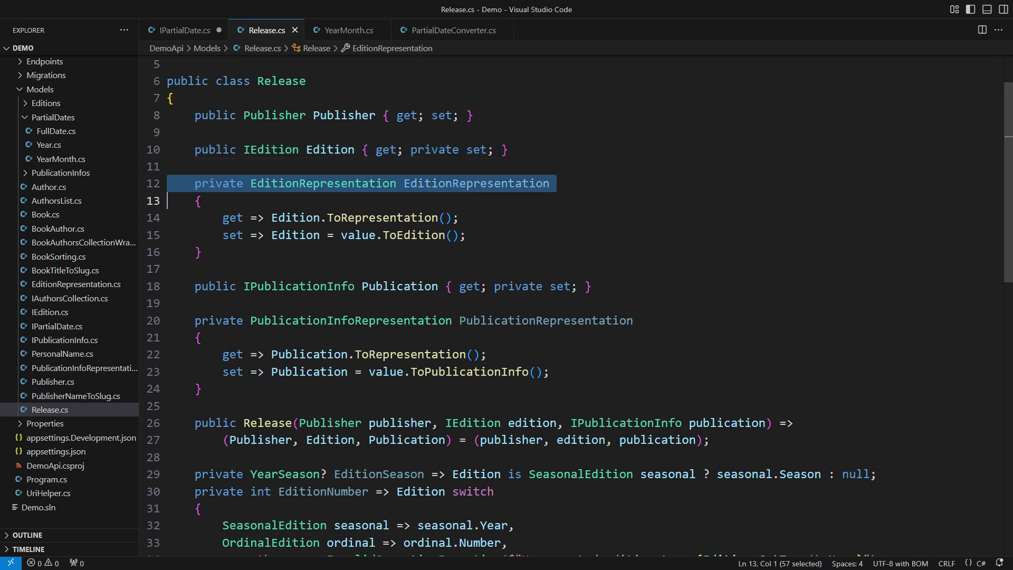
pyautogui.press('Down')
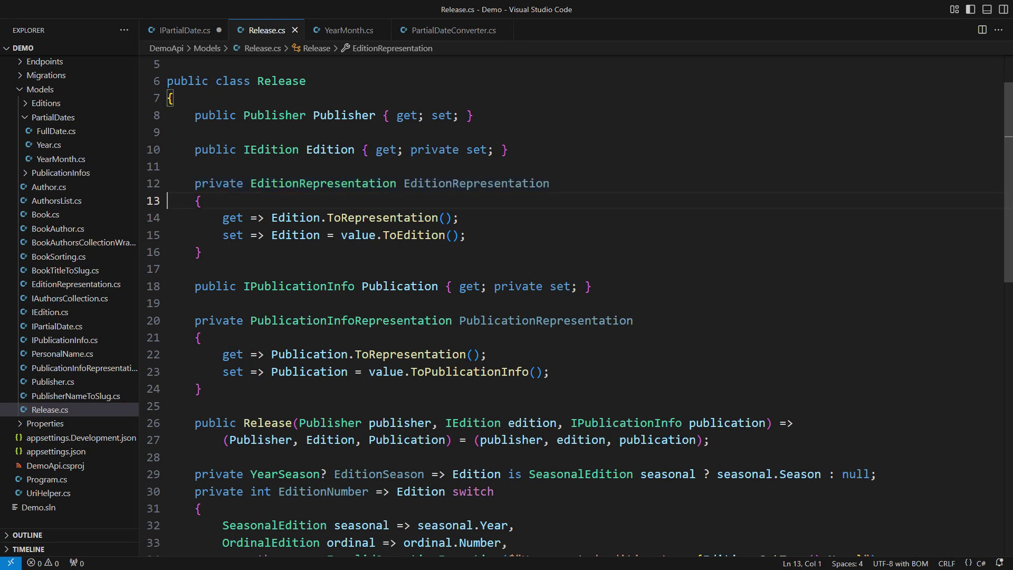
pyautogui.press('Down')
pyautogui.press('Down')
pyautogui.press('Down')
pyautogui.hotkey('shift', 'Down')
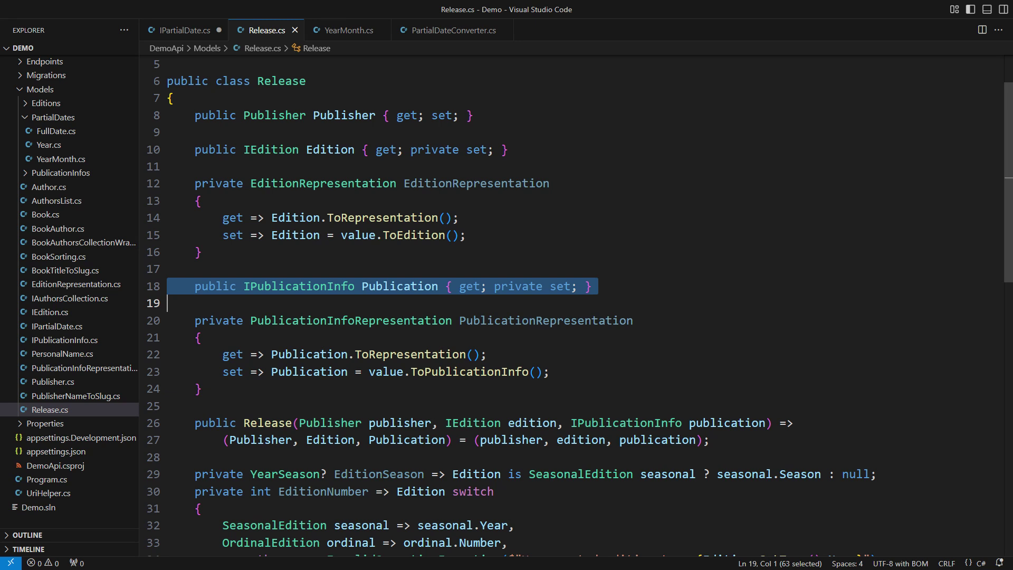
pyautogui.press('Up')
pyautogui.press('Up')
pyautogui.press('Up')
pyautogui.press('Up')
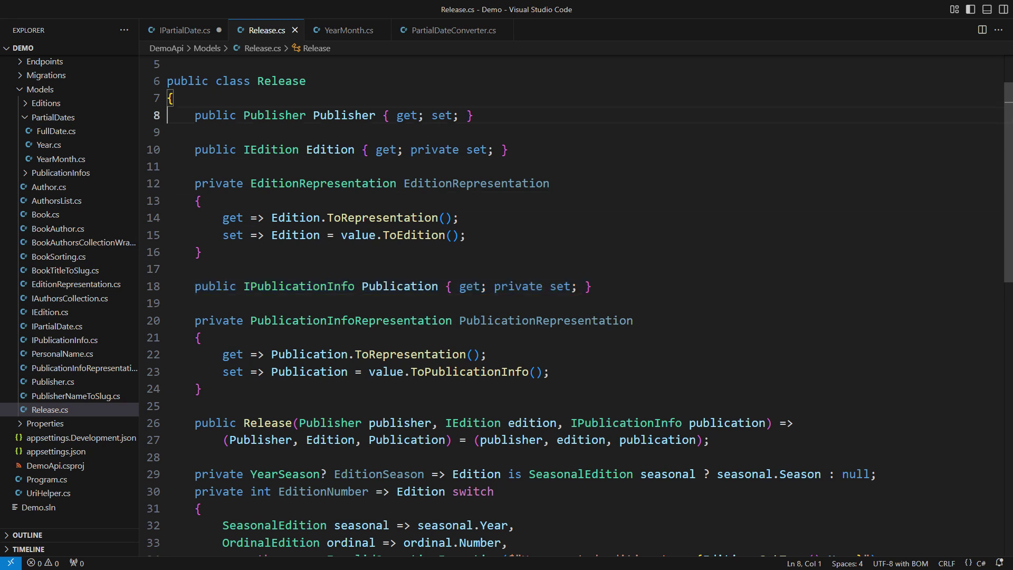
pyautogui.press('Up')
pyautogui.scroll(6, 71, 131)
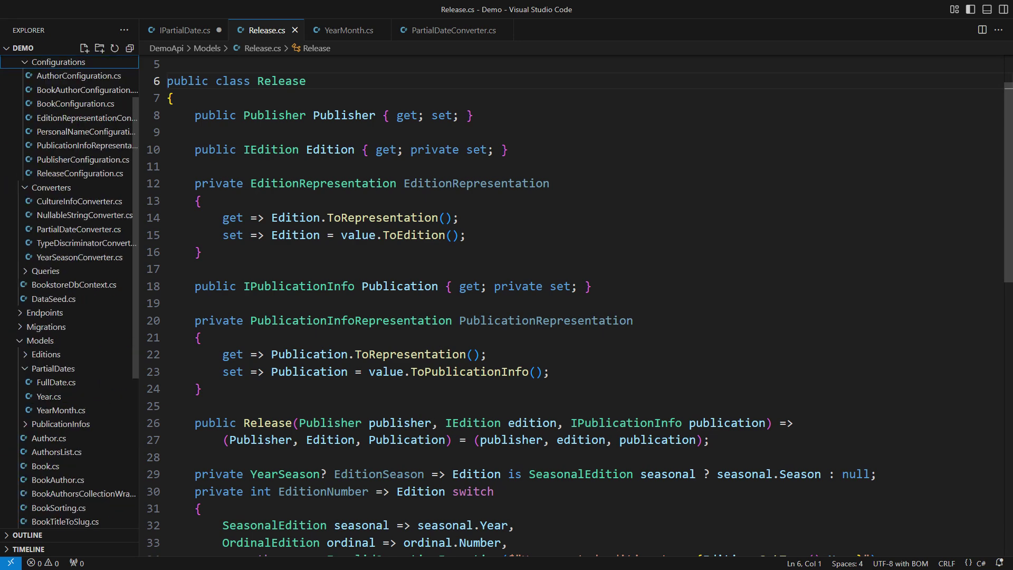
# - Open BookConfiguration.cs and highlight the complex Release property mapping on line 19
pyautogui.click(76, 104)
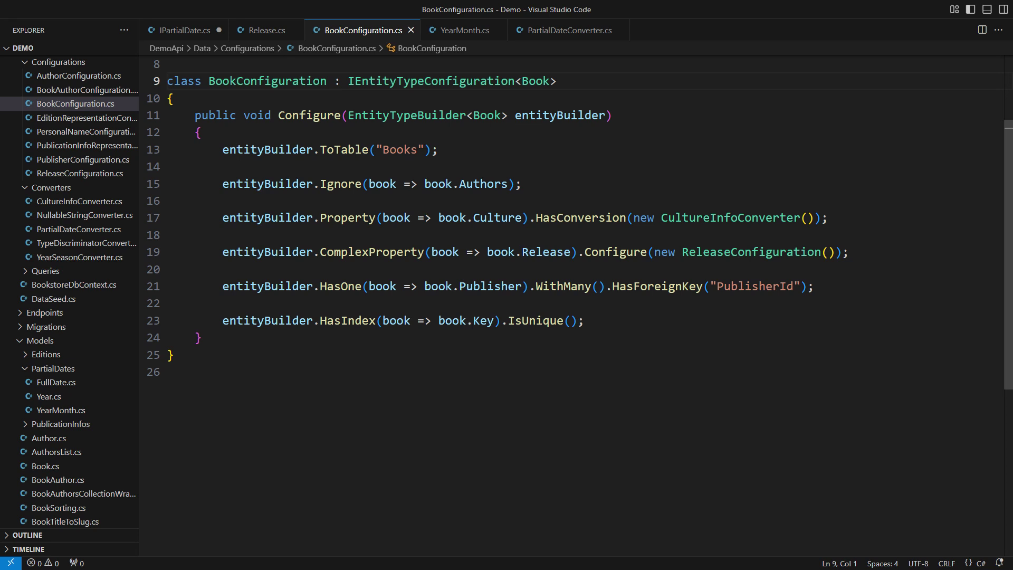
pyautogui.press('Down')
pyautogui.press('Down')
pyautogui.press('Down')
pyautogui.press('Down')
pyautogui.press('Down')
pyautogui.press('Down')
pyautogui.hotkey('shift', 'Down')
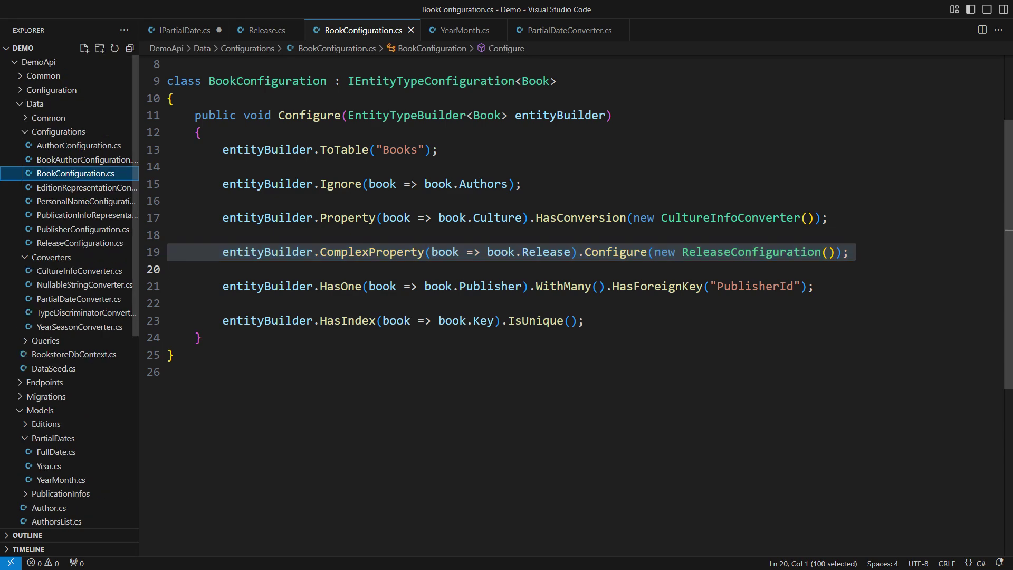
# - Jump to ReleaseConfiguration and highlight its PublicationRepresentation mapping on lines 20-22
pyautogui.press('F12')
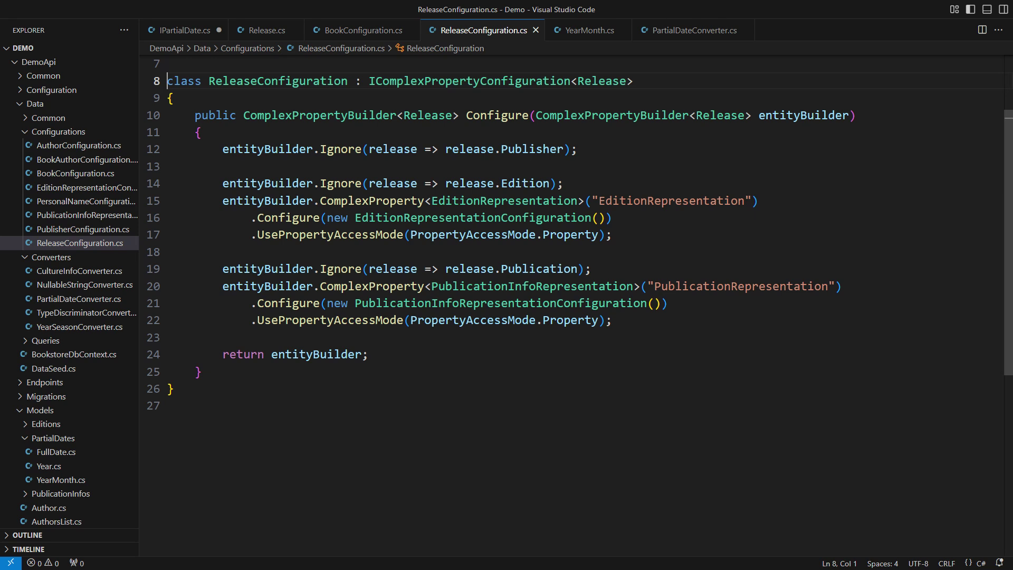
pyautogui.press('Down')
pyautogui.press('Down')
pyautogui.press('Down')
pyautogui.press('Down')
pyautogui.press('Down')
pyautogui.press('Down')
pyautogui.hotkey('shift', 'Down')
pyautogui.hotkey('shift', 'Down')
pyautogui.hotkey('shift', 'Down')
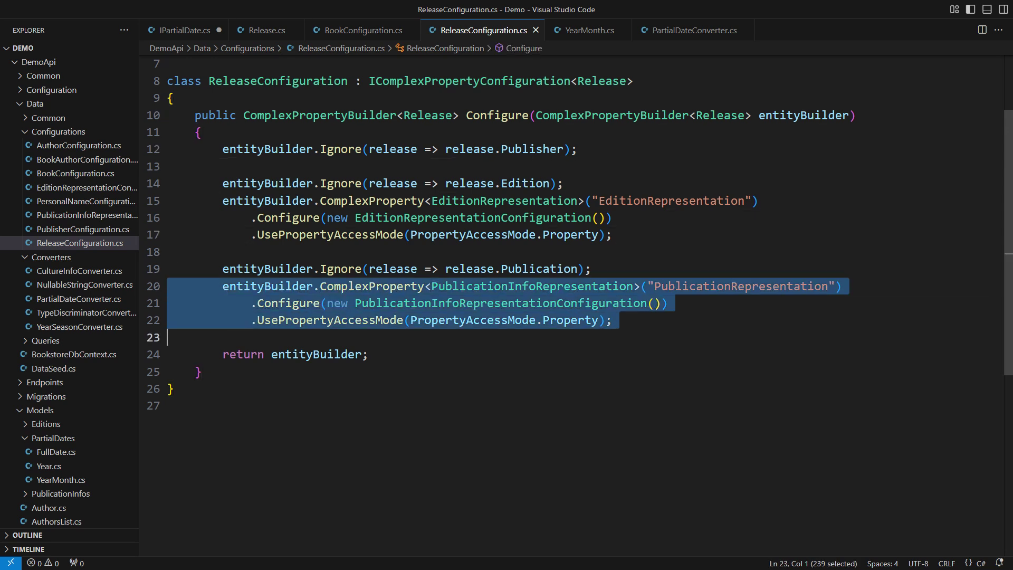
# - Open PublicationInfoRepresentationConfiguration.cs from the Explorer
pyautogui.hotkey('ctrl', 'shift', 'e')
pyautogui.press('Up')
pyautogui.press('Up')
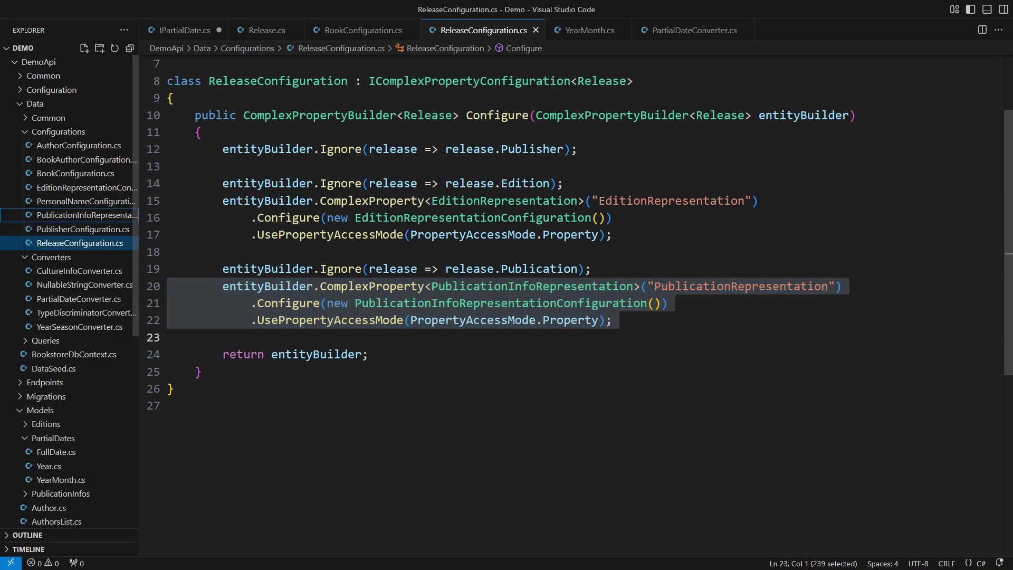
pyautogui.press('Return')
# - Highlight the HasConversion line using PartialDateConverter, then switch to PartialDateConverter.cs
pyautogui.press('Down')
pyautogui.press('Down')
pyautogui.press('Down')
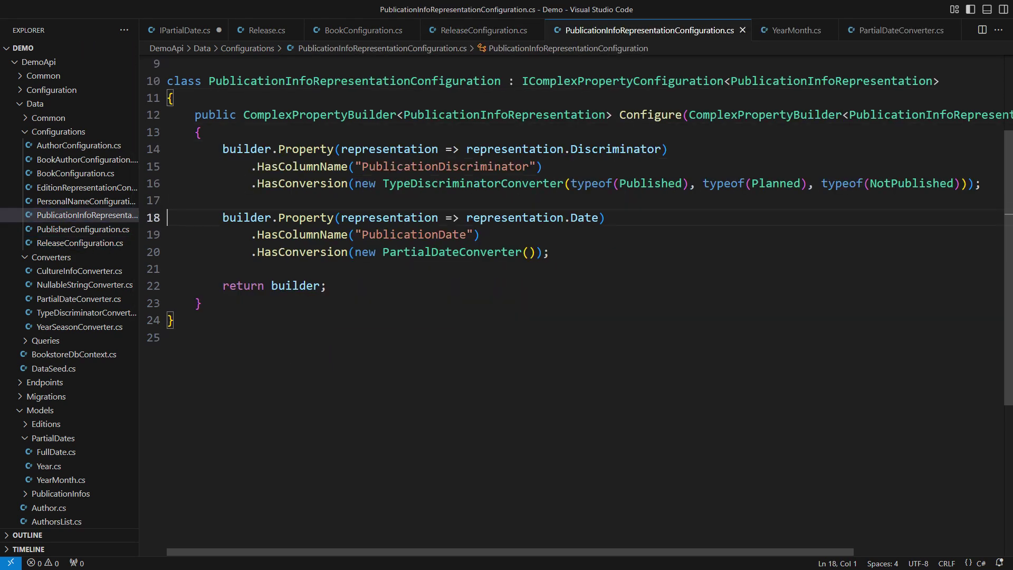
pyautogui.press('Down')
pyautogui.press('Down')
pyautogui.hotkey('shift', 'Down')
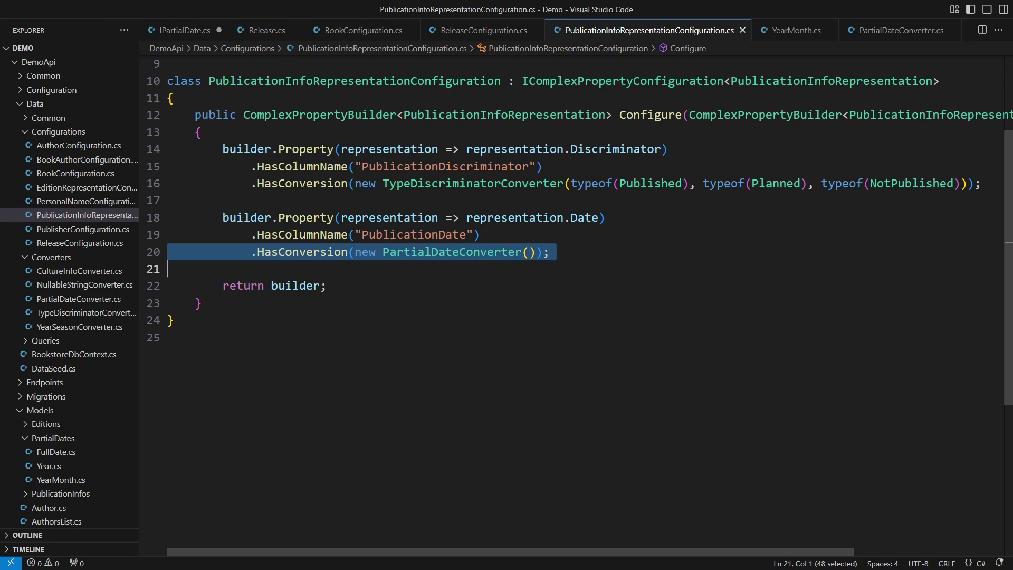
pyautogui.hotkey('ctrl', 'Tab')
pyautogui.hotkey('ctrl', 'Tab')
pyautogui.hotkey('ctrl', 'Tab')
pyautogui.hotkey('ctrl', 'Tab')
pyautogui.hotkey('ctrl', 'Tab')
pyautogui.hotkey('ctrl', 'Tab')
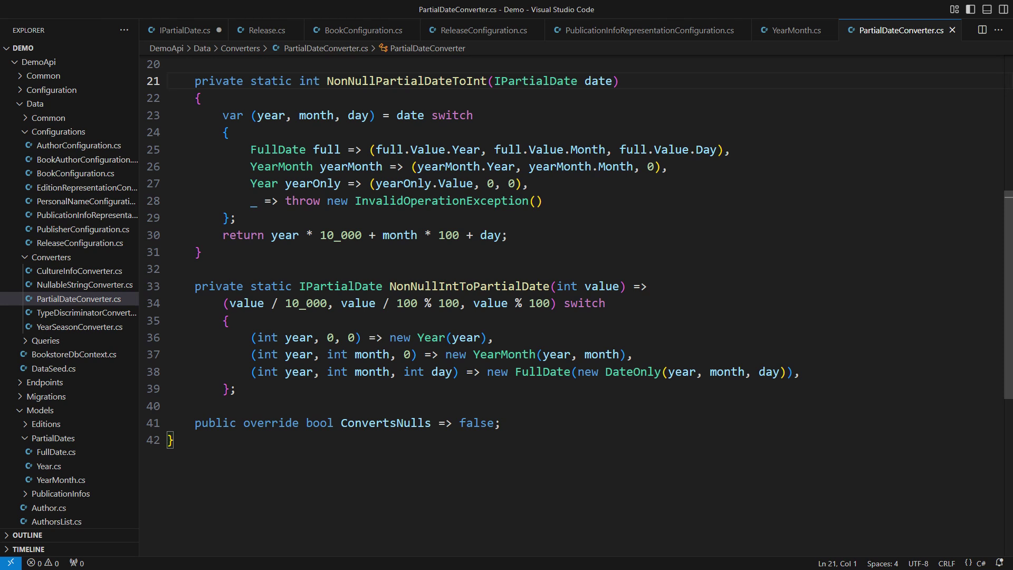
pyautogui.press('Down')
pyautogui.press('Down')
pyautogui.press('Down')
# - Highlight the converter's FullDate, YearMonth and Year cases, then switch back to IPartialDate.cs
pyautogui.hotkey('shift', 'Down')
pyautogui.hotkey('shift', 'Down')
pyautogui.hotkey('shift', 'Down')
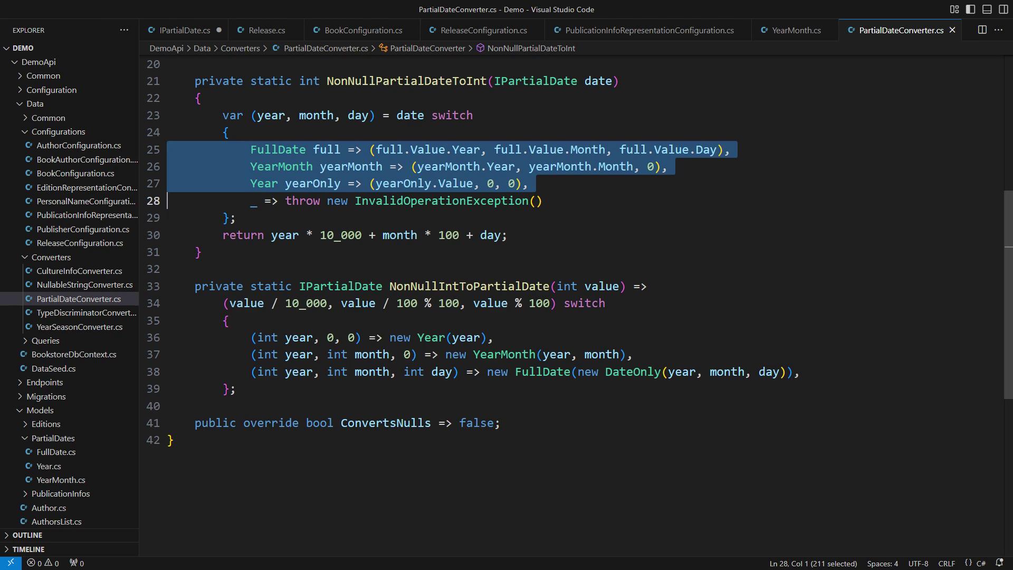
pyautogui.hotkey('ctrl', 'Tab')
pyautogui.hotkey('ctrl', 'Tab')
pyautogui.hotkey('ctrl', 'Tab')
pyautogui.hotkey('ctrl', 'Tab')
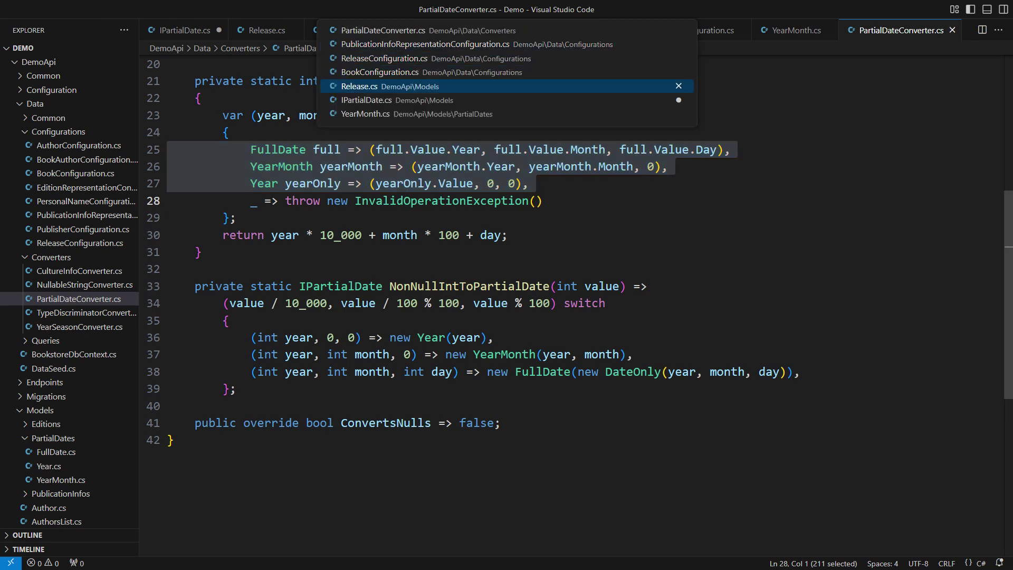
pyautogui.hotkey('ctrl', 'Tab')
pyautogui.press('ctrl')
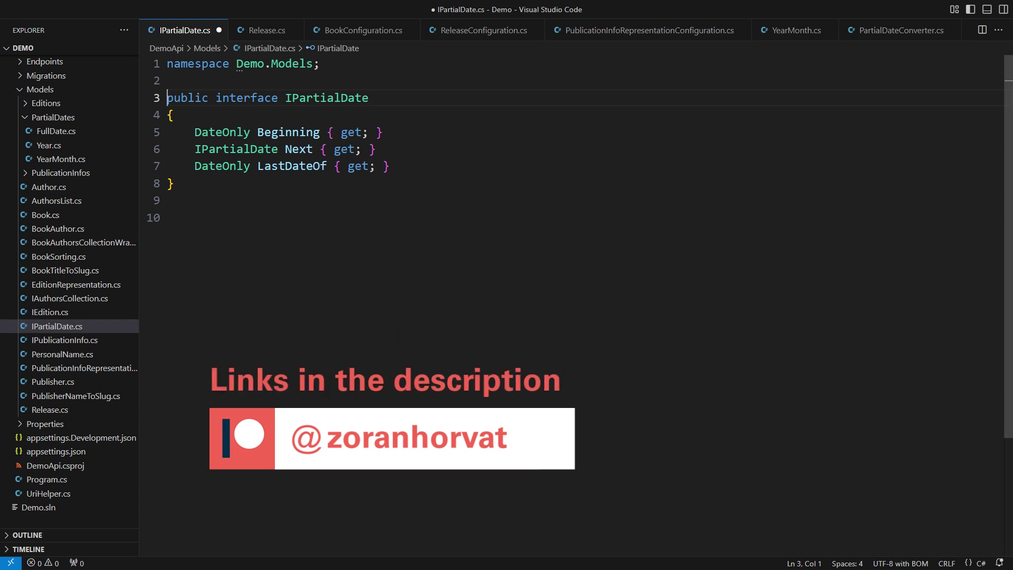
# - Replace the interface keyword on line 3 and rename IPartialDate to PartialDate
pyautogui.hotkey('ctrl', 'Right')
pyautogui.press('Right')
pyautogui.hotkey('shift', 'Right')
pyautogui.hotkey('shift', 'Right')
pyautogui.hotkey('shift', 'Right')
pyautogui.hotkey('shift', 'Right')
pyautogui.hotkey('shift', 'Right')
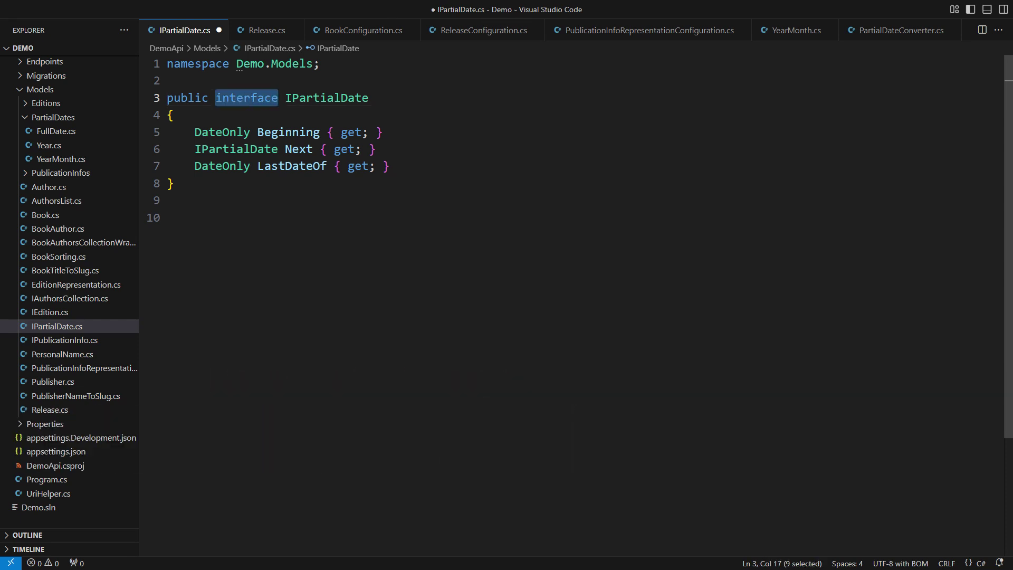
pyautogui.write('class')
pyautogui.press('Right')
pyautogui.hotkey('shift', 'Right')
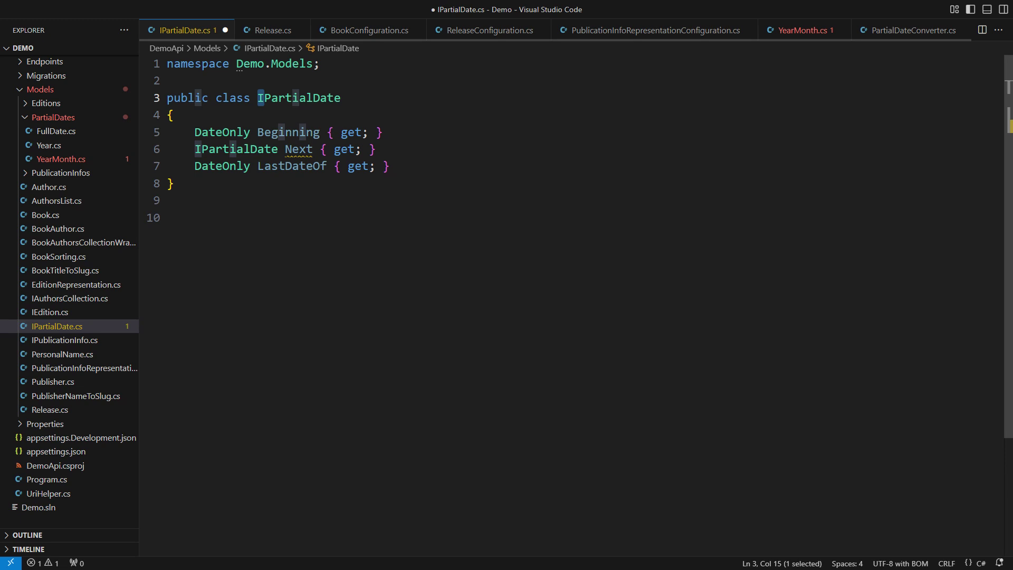
pyautogui.press('Delete')
pyautogui.press('End')
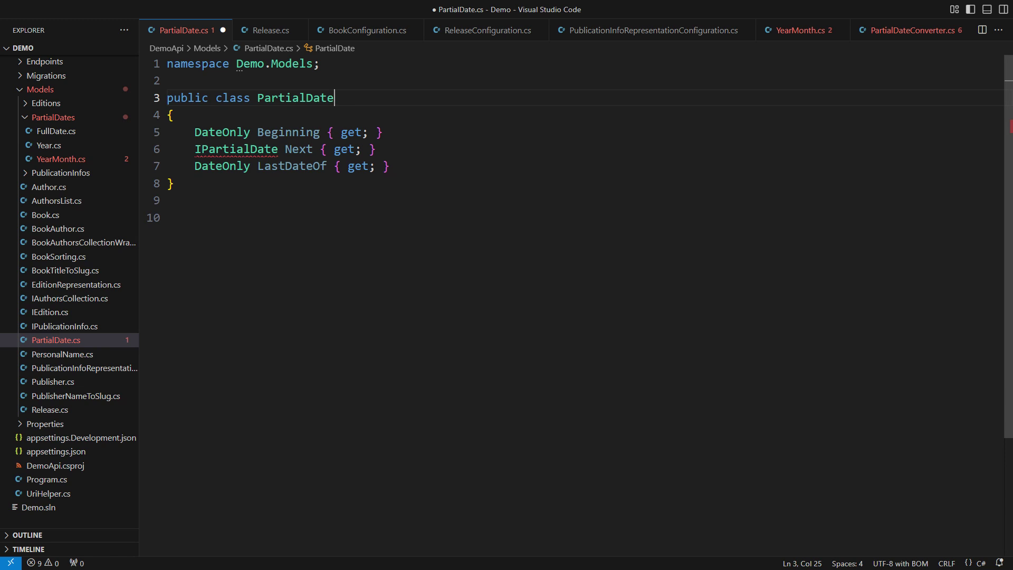
pyautogui.write(';')
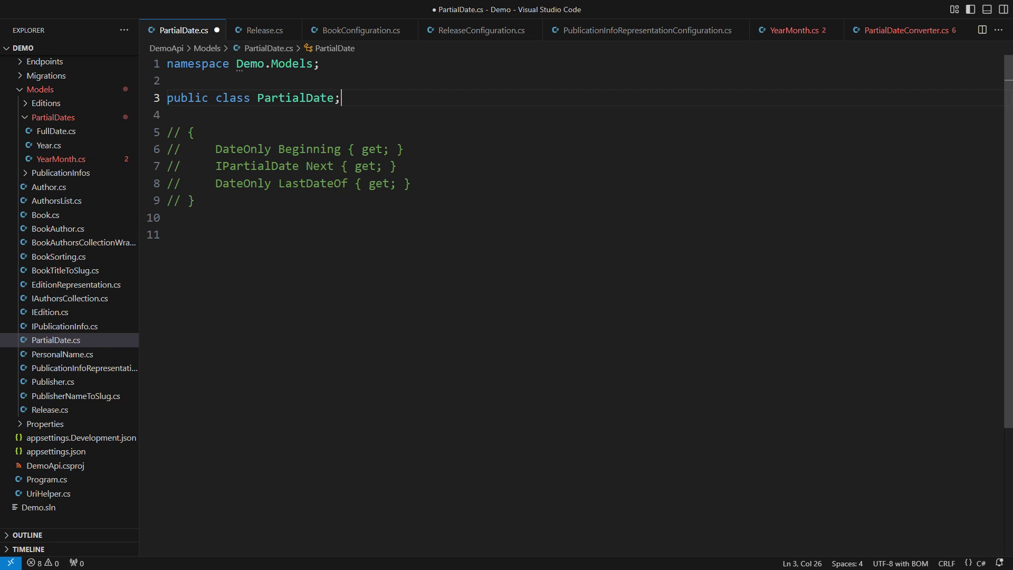
# - Turn the PartialDate declaration into an abstract record
pyautogui.hotkey('ctrl', 'Left')
pyautogui.hotkey('ctrl', 'Left')
pyautogui.press('Left')
pyautogui.hotkey('ctrl', 'shift', 'Left')
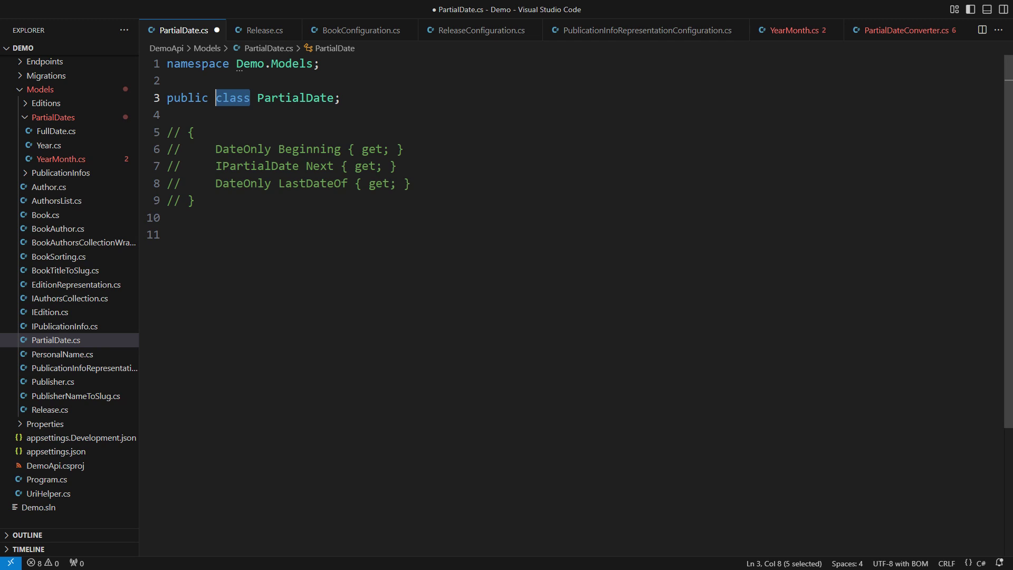
pyautogui.write('record')
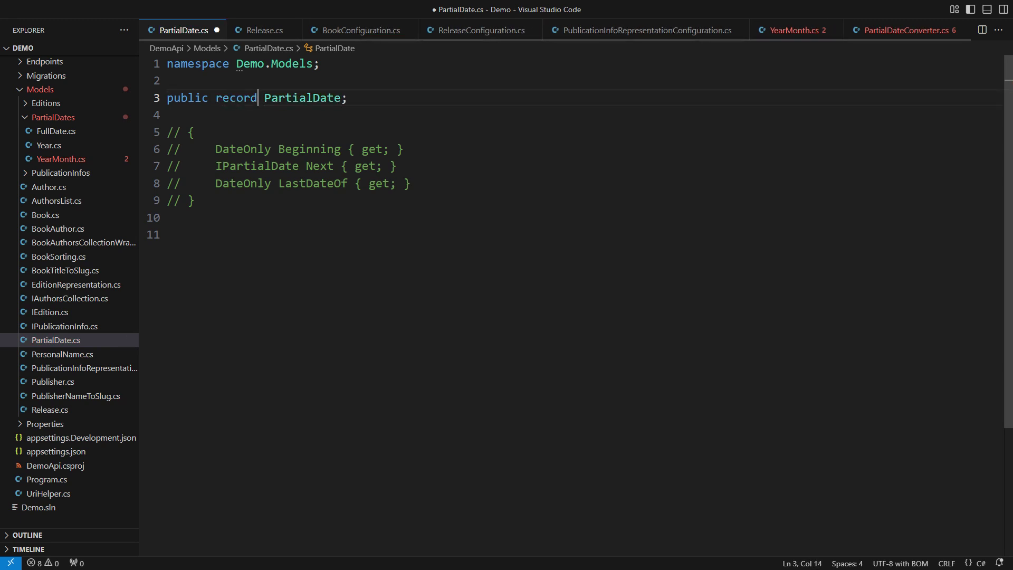
pyautogui.press('End')
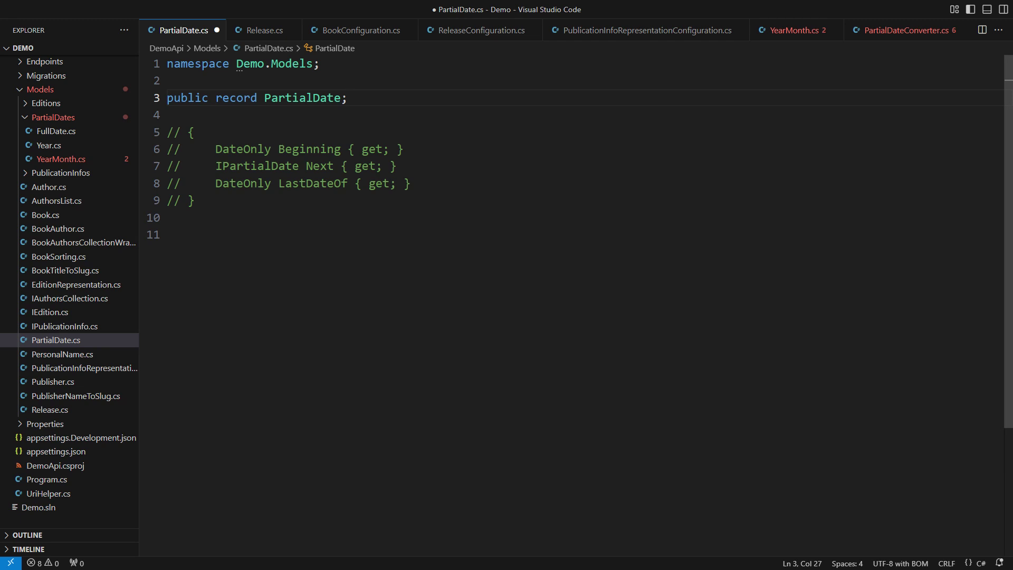
pyautogui.press('Left')
pyautogui.press('Left')
pyautogui.press('Left')
pyautogui.press('Left')
pyautogui.press('Left')
pyautogui.press('Left')
pyautogui.write('abstract')
pyautogui.press('End')
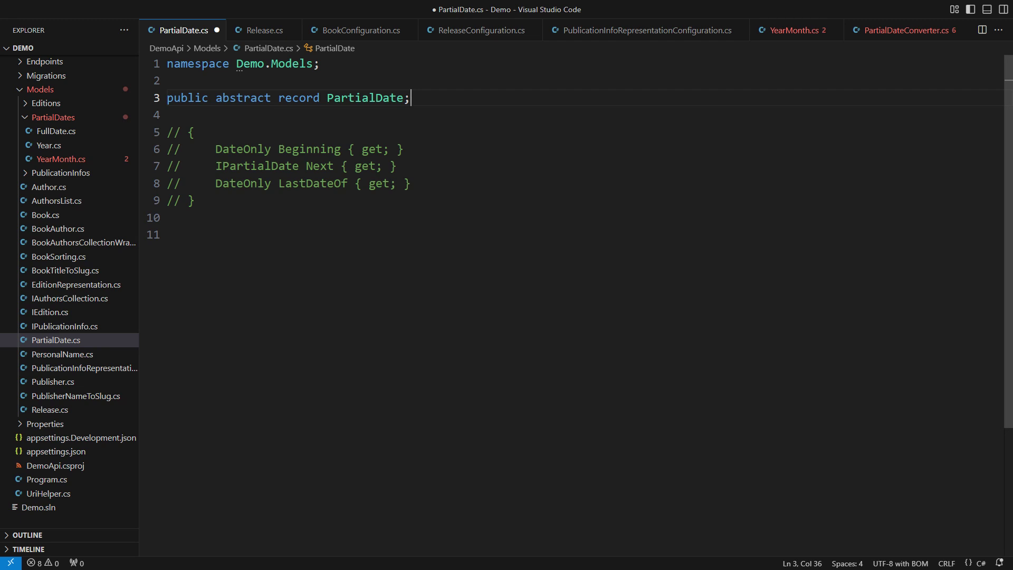
# - Add sealed records FullDate(DateOnly Value), YearMonth(int Year, int Month) and Year(int Value) deriving from PartialDate
pyautogui.press('Return')
pyautogui.press('Return')
pyautogui.write('pub')
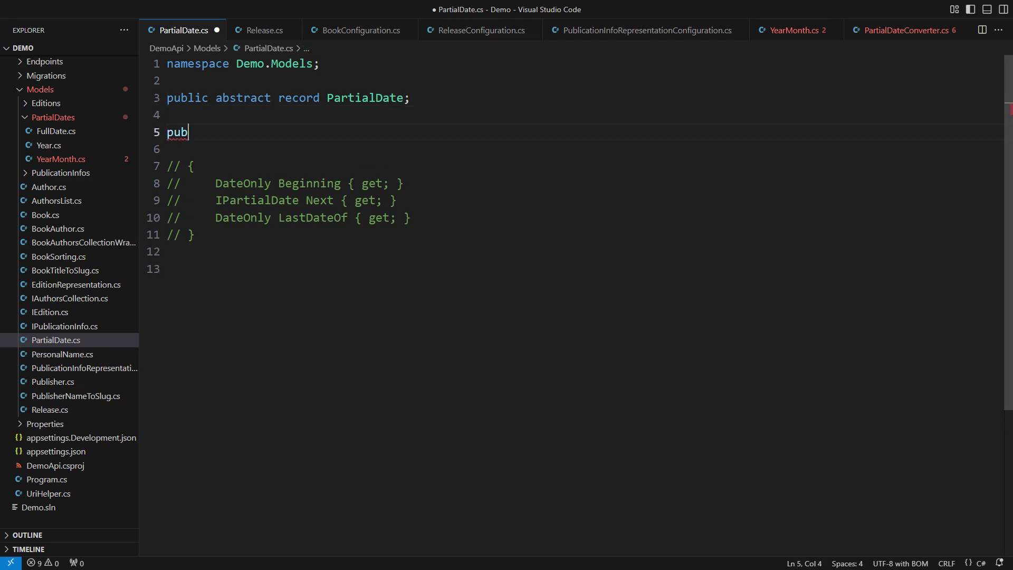
pyautogui.write('lic sealed record FullDate(DateOnly Value')
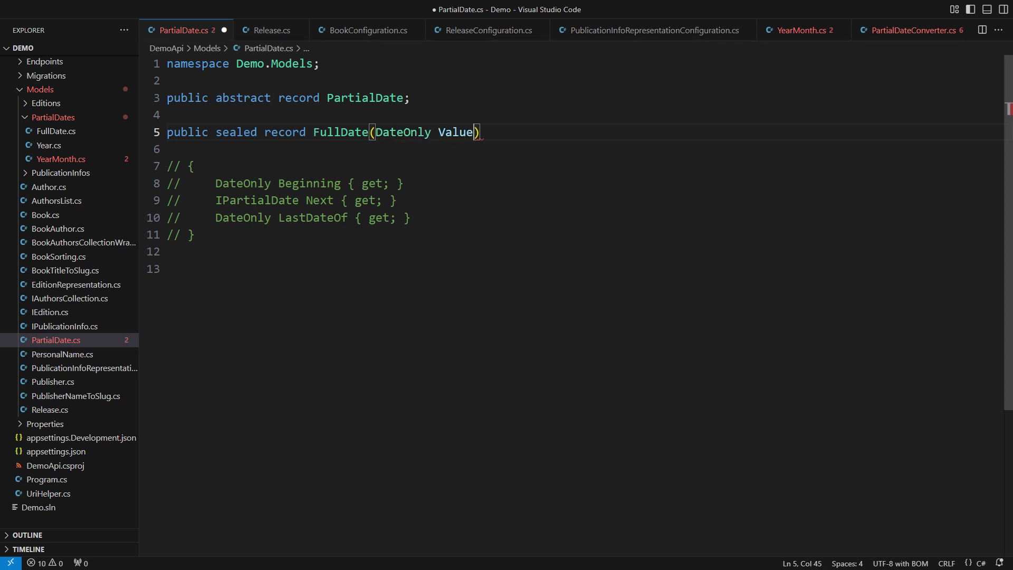
pyautogui.write(') : PartialDate;')
pyautogui.press('Return')
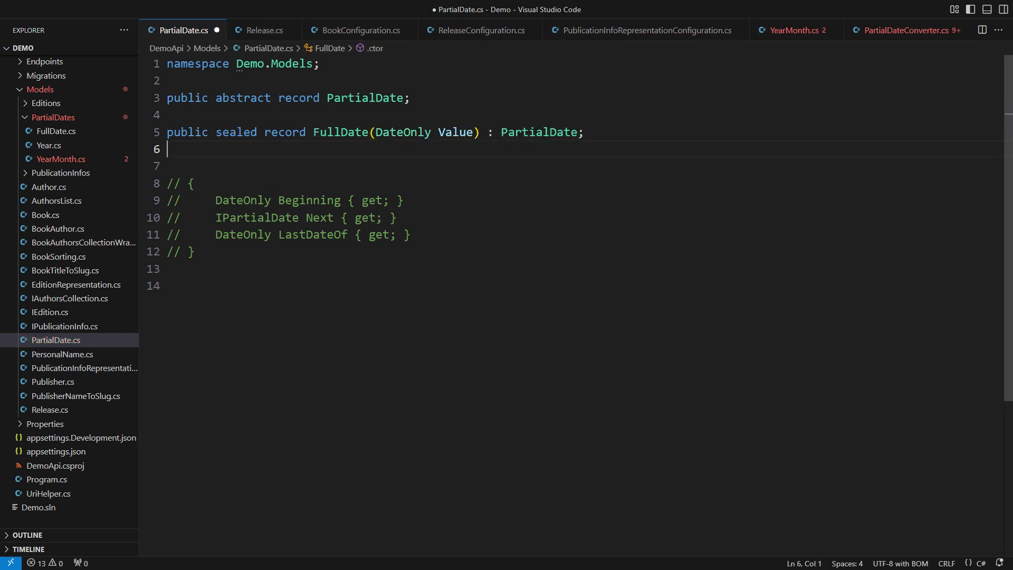
pyautogui.write('public sealed record YearMonth(int Year, i')
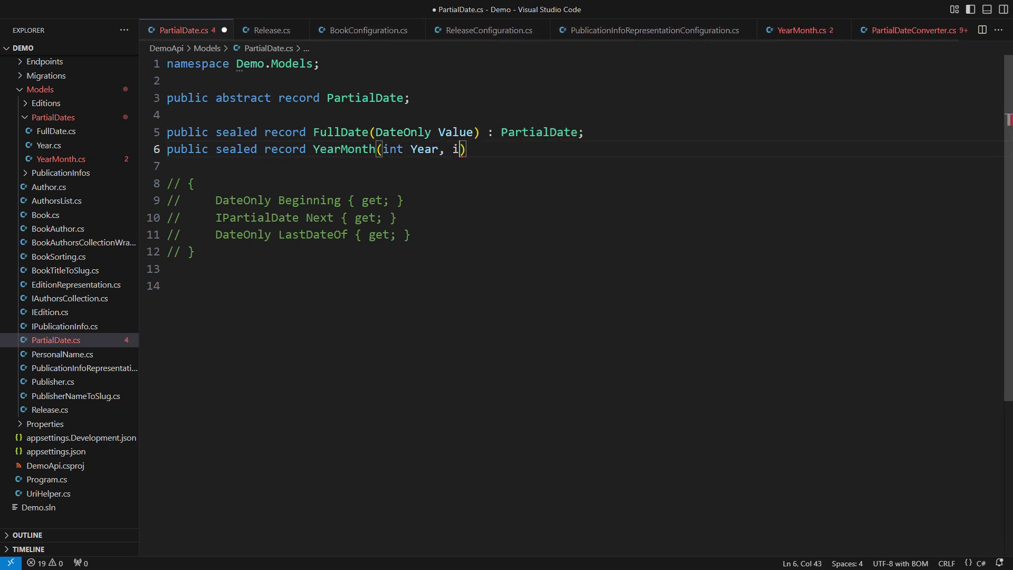
pyautogui.write('nt Month) : PartialDate;')
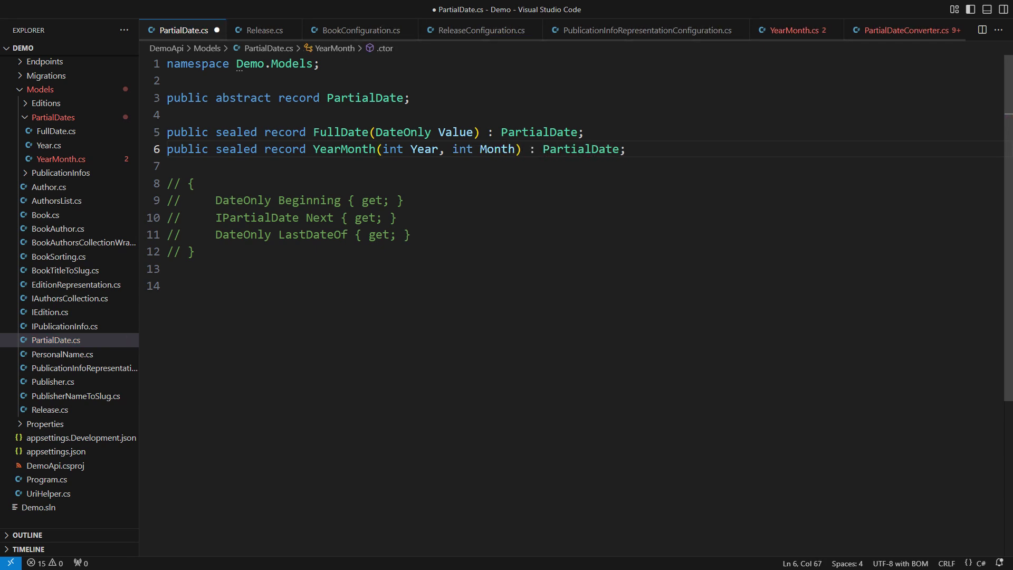
pyautogui.press('Return')
pyautogui.write('public sealed record Year')
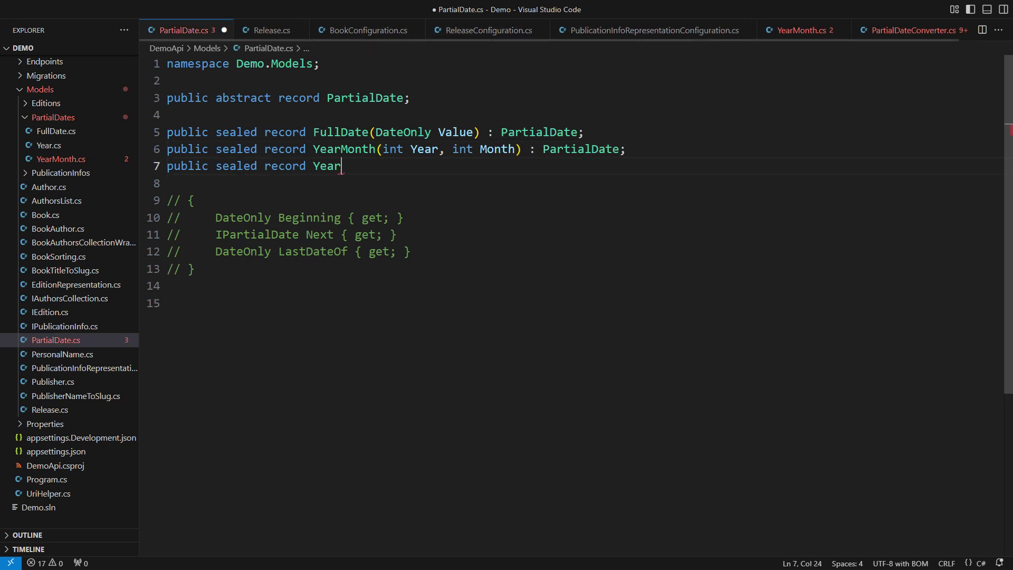
pyautogui.write('(int Value) : PartialDate;')
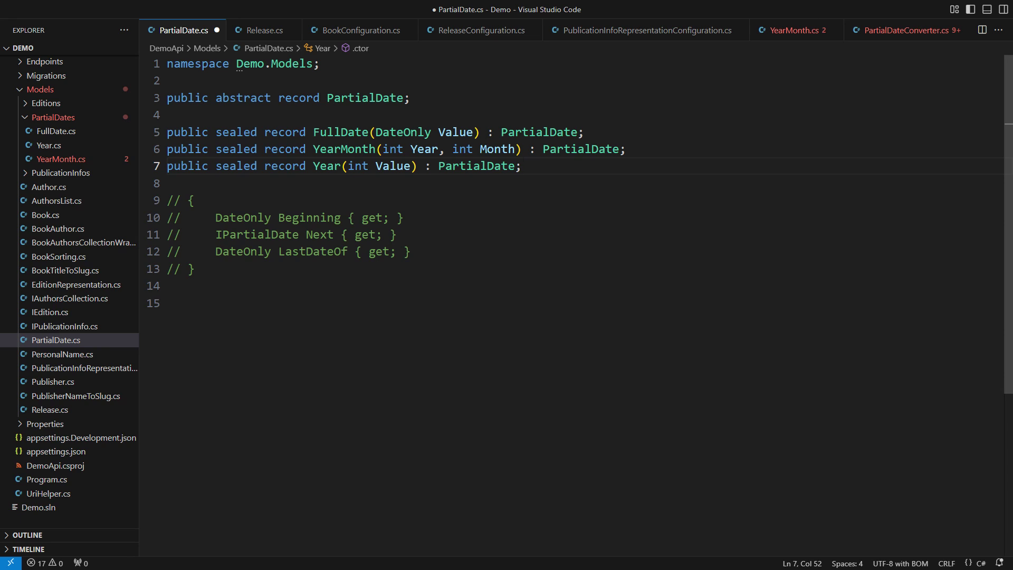
# - Write PartialDateMapping.Map<T> taking three Func mappers, with a switch arm for each variant and an InvalidOperationException fallback
pyautogui.press('Return')
pyautogui.press('Return')
pyautogui.write('public static class PartialDateMapping')
pyautogui.press('Return')
pyautogui.write('{')
pyautogui.press('Return')
pyautogui.write('public static T Map<T>(this PartialDate partialDate')
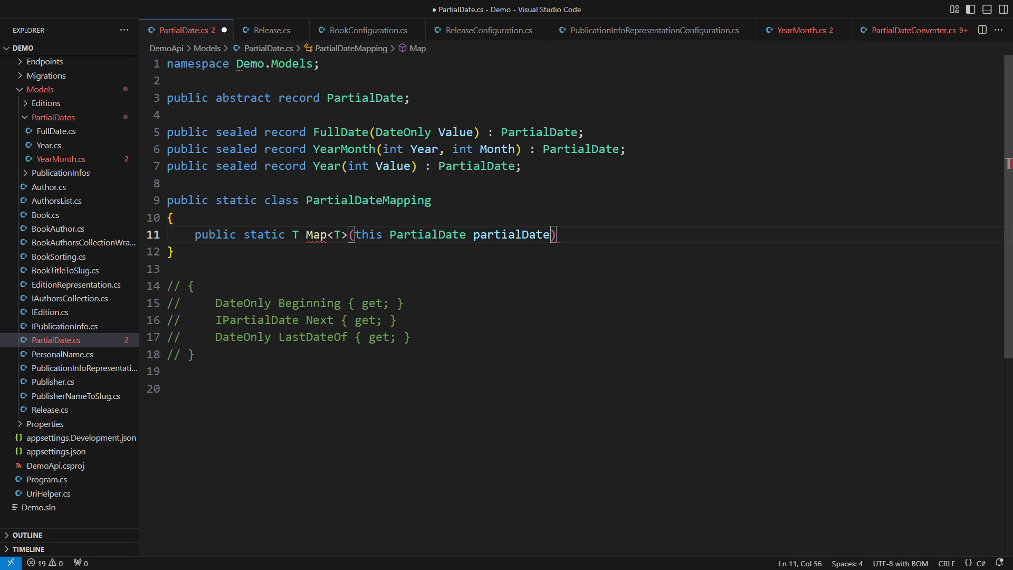
pyautogui.write(',')
pyautogui.press('Return')
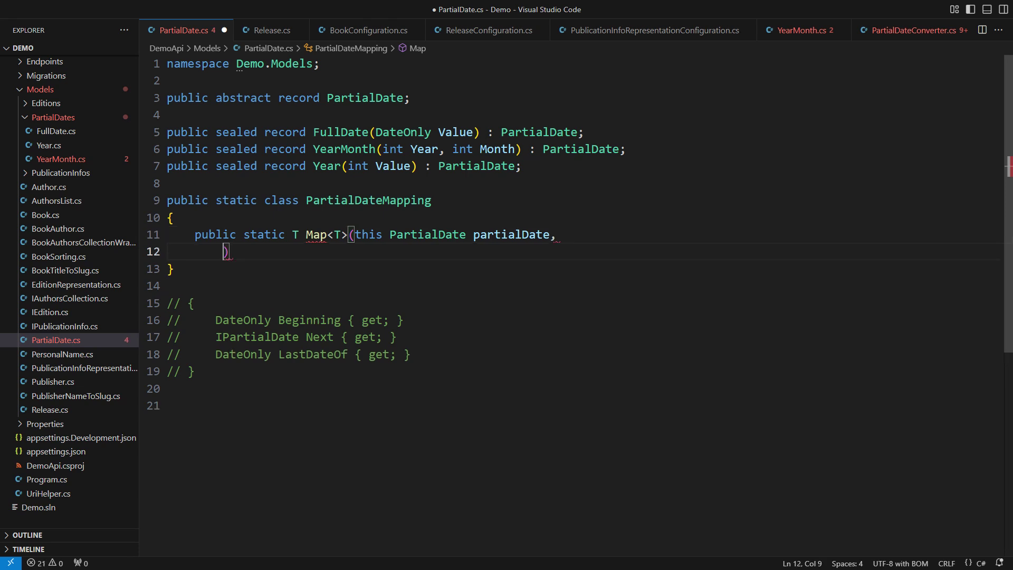
pyautogui.write('Func<FullDate, T> mapFullDate, Func<YearMonth, T> mapYea')
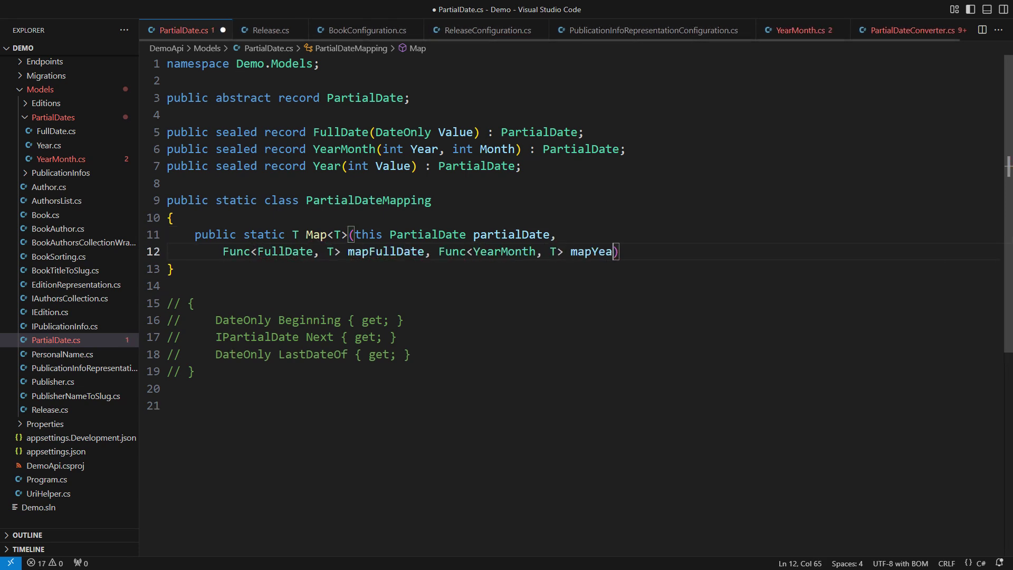
pyautogui.write('rMonth, Func<Year, T> mapYear)')
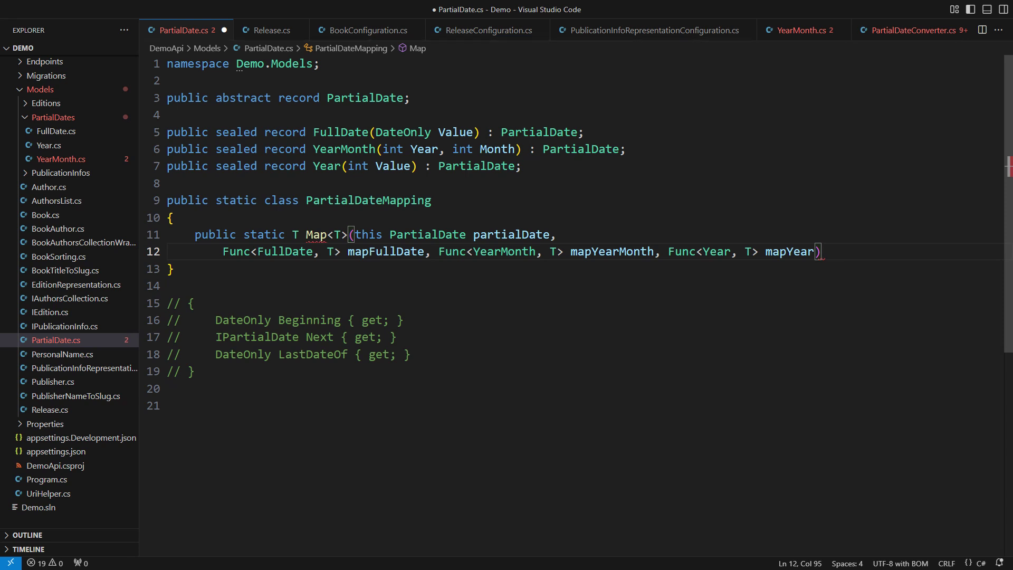
pyautogui.write(' => partialDate switch')
pyautogui.press('Return')
pyautogui.write('{')
pyautogui.press('Return')
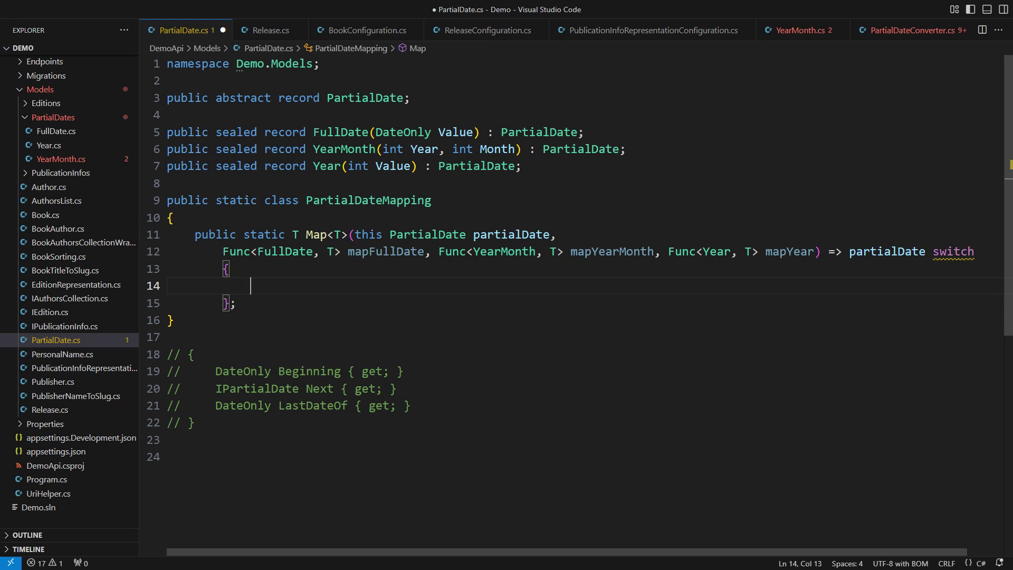
pyautogui.write('FullDate fullDate => mapFullDate(fullDate),')
pyautogui.press('Return')
pyautogui.write('YearMonth yearMonth => mapYearMonth(yearMonth),')
pyautogui.press('Return')
pyautogui.write('Year year => mapYear(year),')
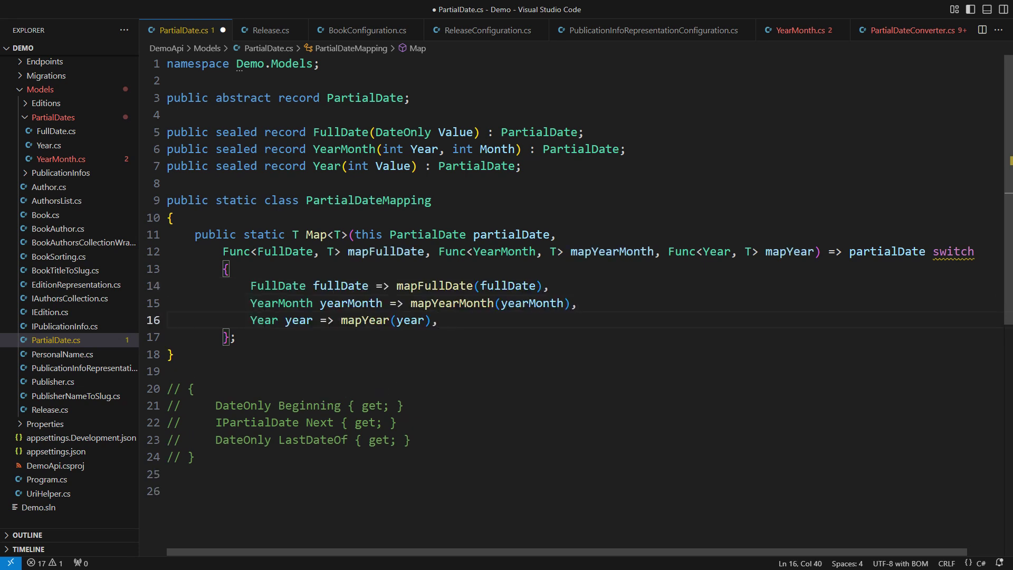
pyautogui.press('Return')
pyautogui.write('_ => throw new Invalid')
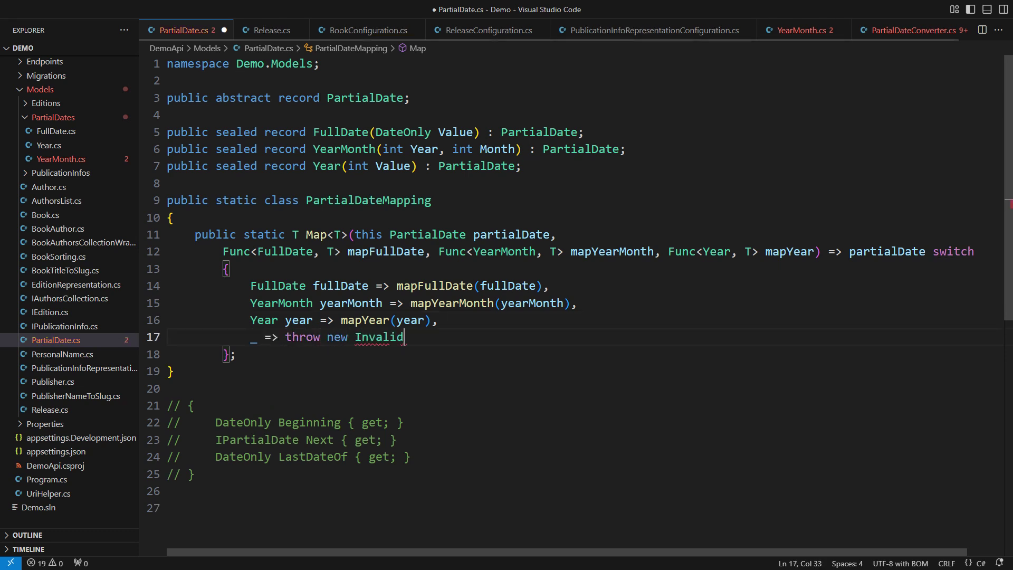
pyautogui.write('OperationException("Unsupported PartialDate type")')
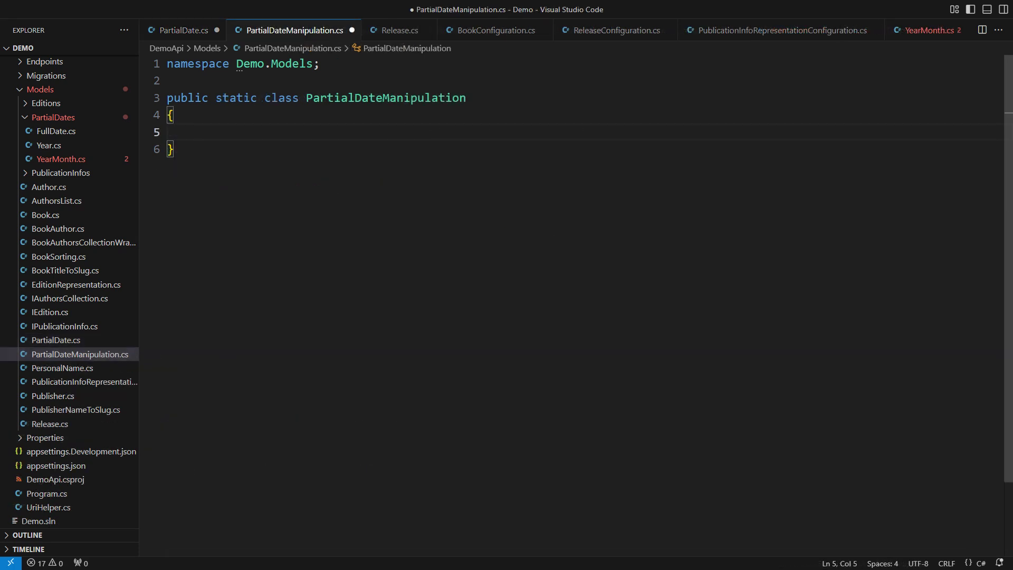
pyautogui.write('public static DateOnly GetBeginning(this PartialDat')
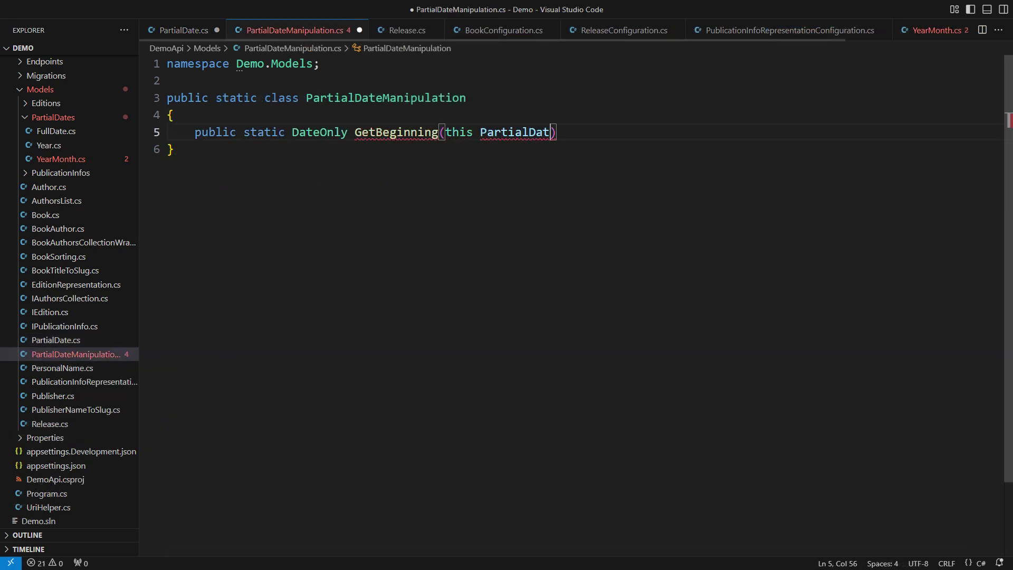
pyautogui.write('e partialDate) =>')
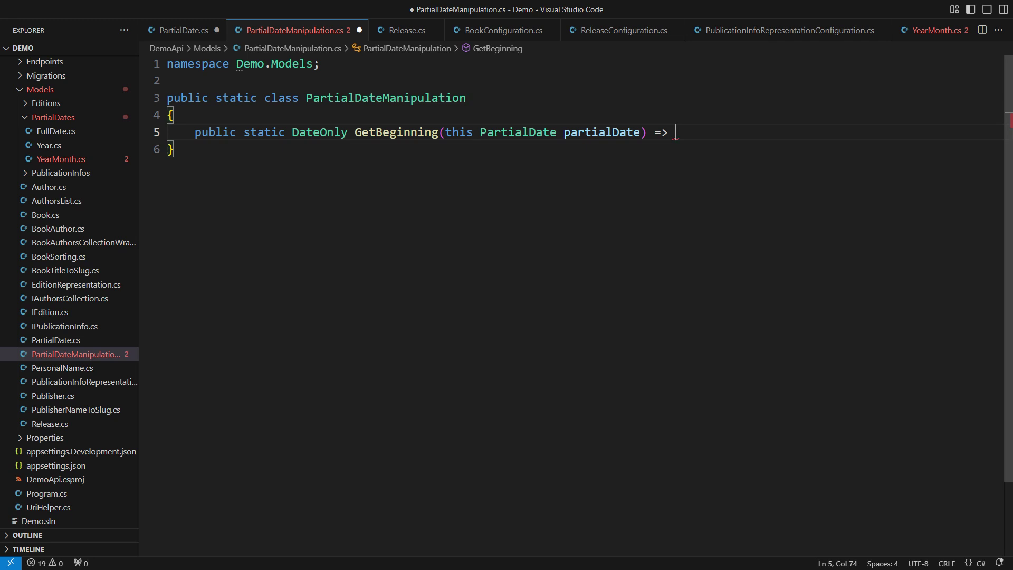
pyautogui.write('partialDate.Map();')
# - Write GetBeginning with a partialDate.Map call, then paste in GetNext and GetLastDateOf
pyautogui.press('Left')
pyautogui.press('Left')
pyautogui.press('Return')
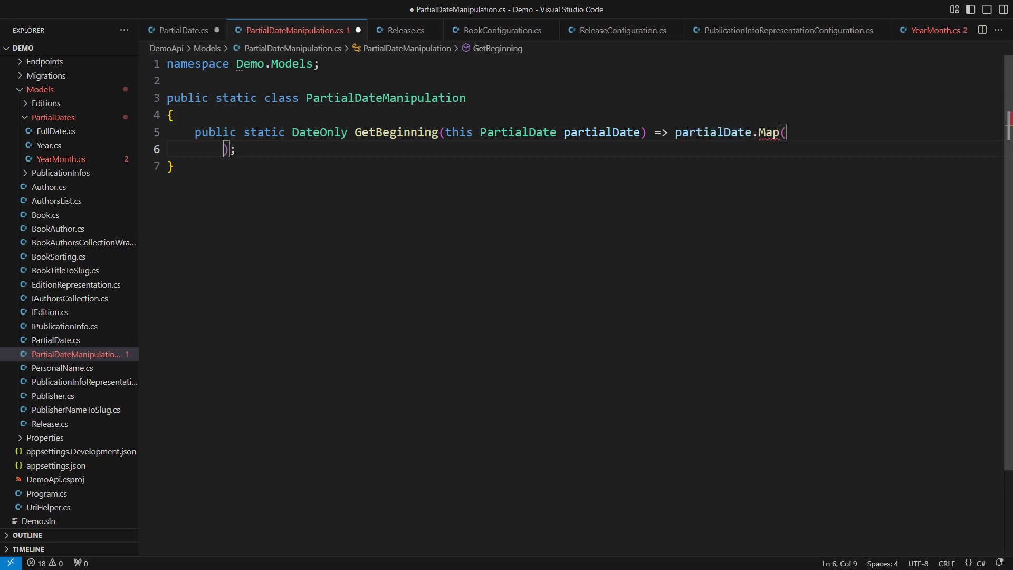
pyautogui.write('fullDate => fullDate.Value,')
pyautogui.press('Return')
pyautogui.write('yearMonth => new(yearMonth.Year, yearMonth.Month, 1),')
pyautogui.press('Return')
pyautogui.write('year => new(year.Value, 1, 1)')
pyautogui.press('End')
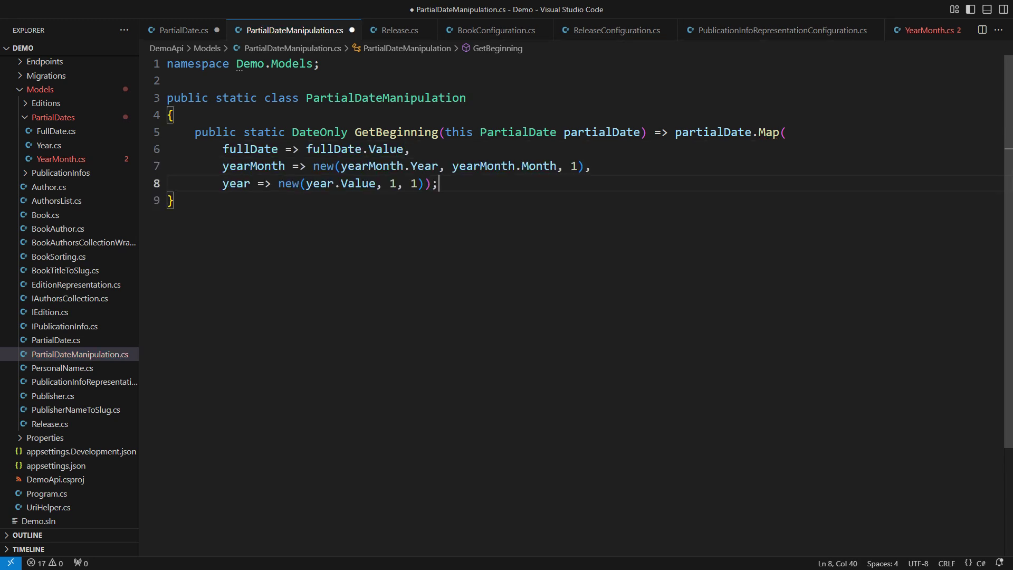
pyautogui.write('public static PartialDate GetNext(this PartialDate partialDate) => partialDate.Map<PartialDate>(         fullDate => new FullDate(fullDate.Value.AddDays(1)),         yearMonth => new YearMonth(yearMonth.Year + yearMonth.Month / 12, yearMonth.Month % 12 + 1),         year => new Year(year.Value + 1));')
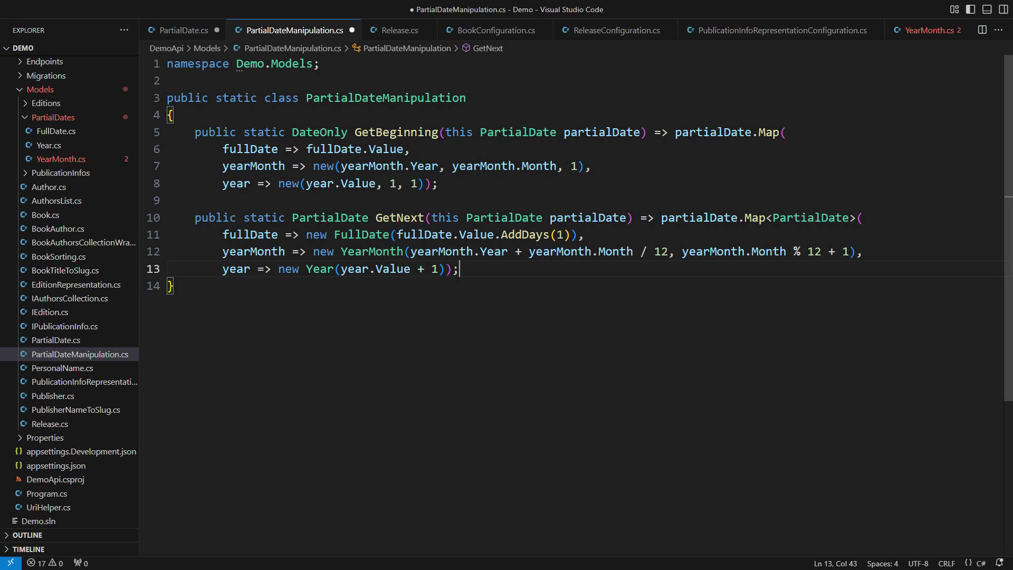
pyautogui.write('public static DateOnly GetLastDateOf(this PartialDate partialDate) => partialDate.Map(         fullDate => fullDate.Value,         yearMonth => yearMonth.GetNext().GetBeginning().AddDays(-1),         year => new(year.Value, 12, 31));')
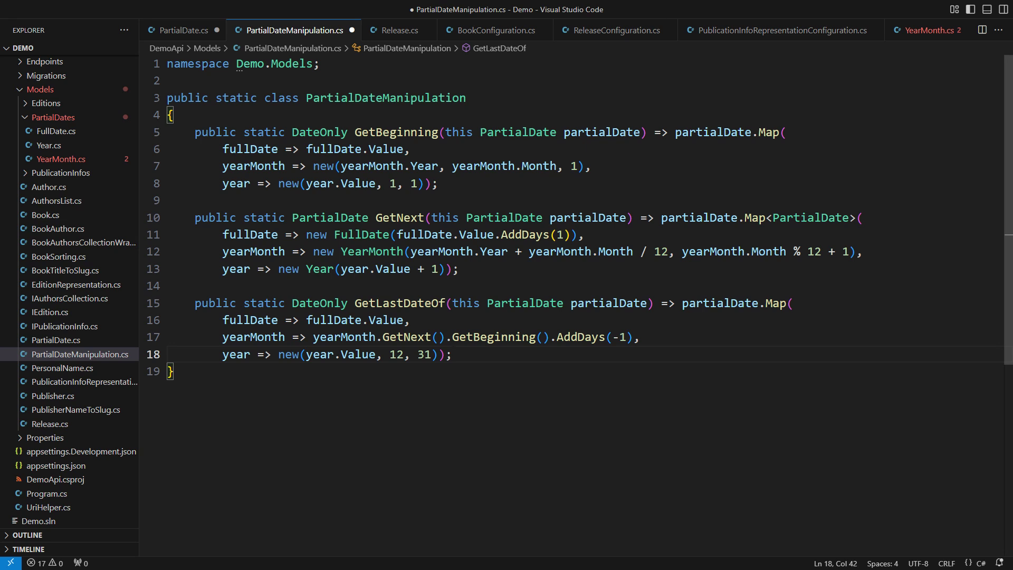
pyautogui.scroll(-1, 72, 340)
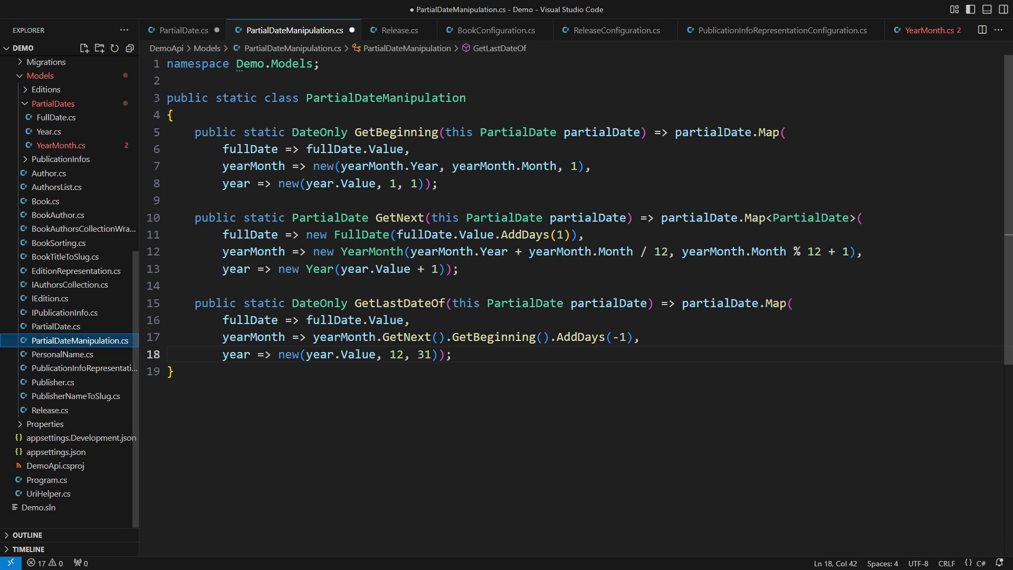
# - Delete the Models/PartialDates folder containing FullDate.cs, Year.cs and YearMonth.cs
pyautogui.moveTo(72, 340); pyautogui.dragTo(53, 103)
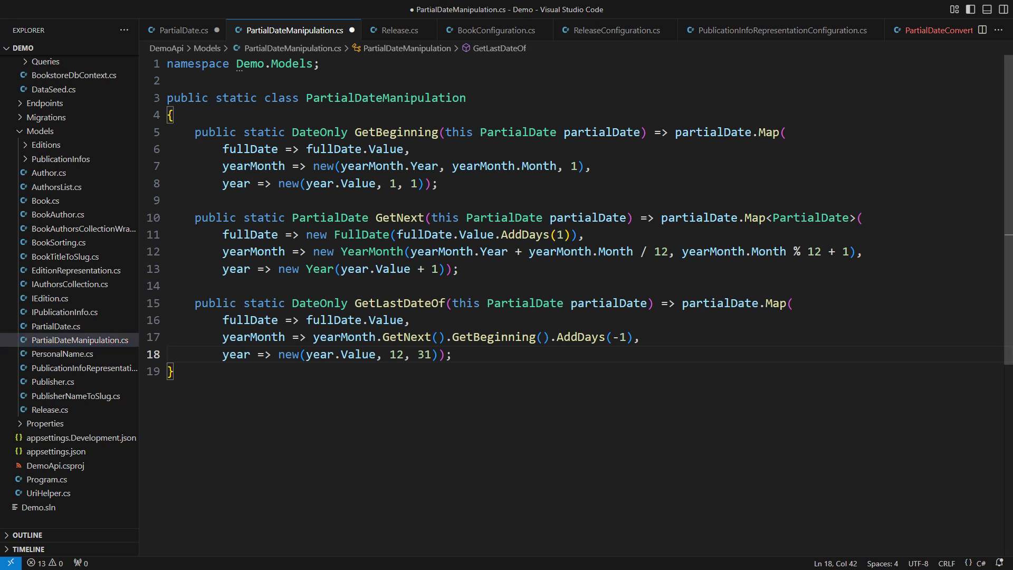
pyautogui.hotkey('ctrl', 'pageup')
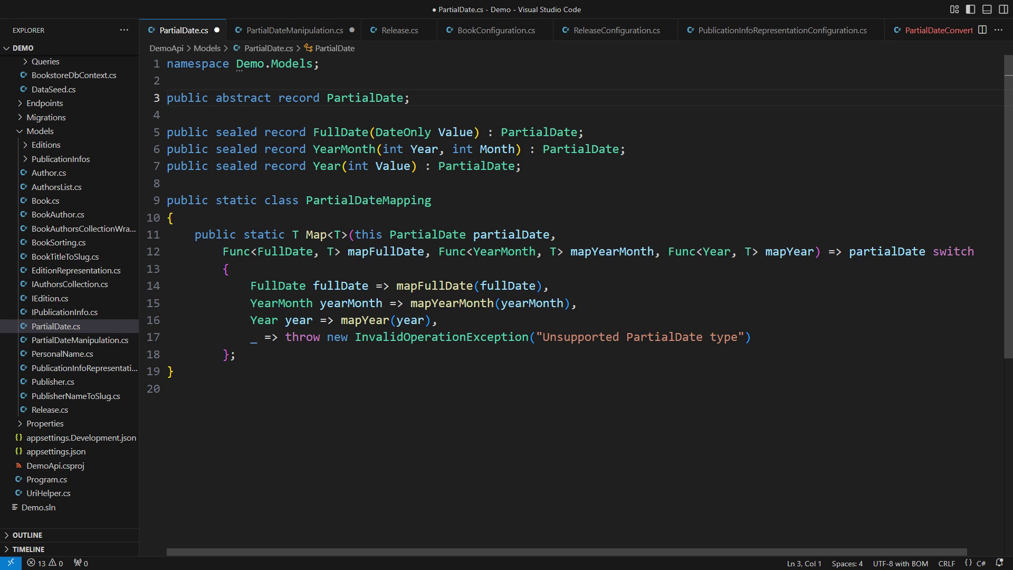
# - Highlight FullDate's DateOnly Value parameter and the two-line Map signature in PartialDate.cs
pyautogui.press('Down')
pyautogui.press('Down')
pyautogui.hotkey('ctrl', 'shift', 'Right')
pyautogui.hotkey('ctrl', 'shift', 'Right')
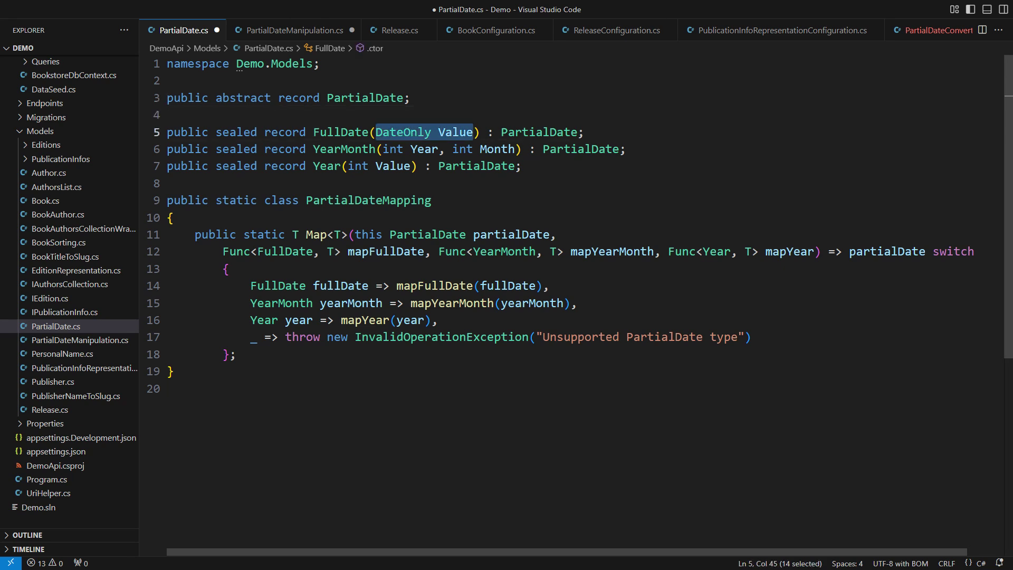
pyautogui.press('Down')
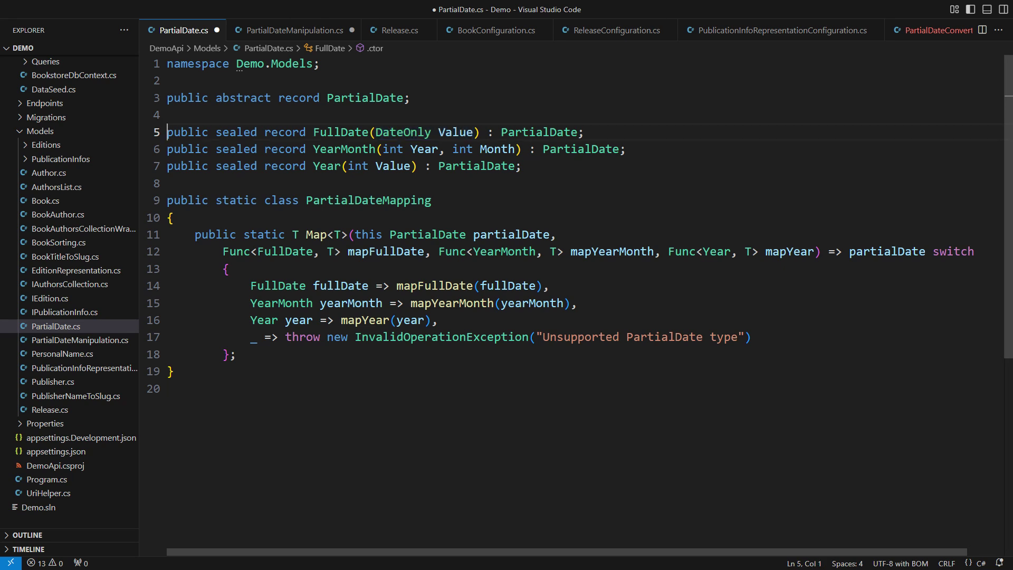
pyautogui.press('Down')
pyautogui.press('Down')
pyautogui.press('Down')
pyautogui.press('Home')
pyautogui.hotkey('shift', 'Down')
pyautogui.hotkey('shift', 'Down')
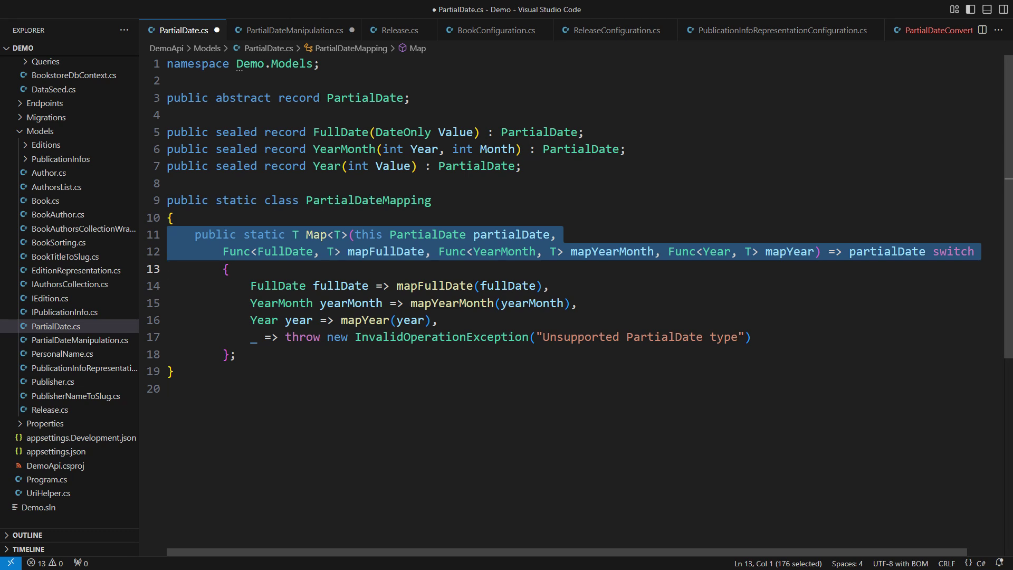
pyautogui.press('Up')
pyautogui.press('Up')
pyautogui.press('Up')
pyautogui.press('Up')
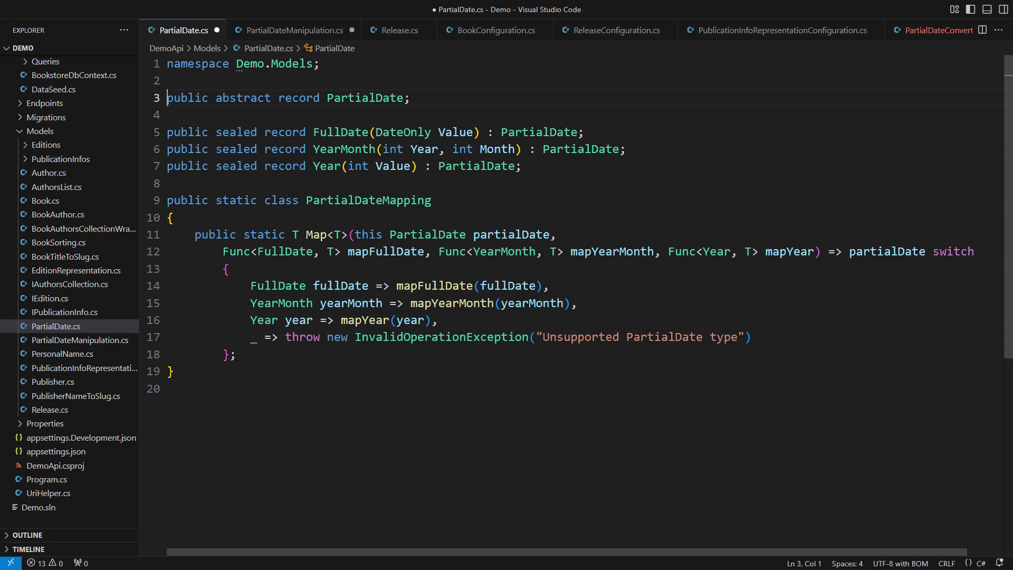
pyautogui.hotkey('ctrl', 'Tab')
pyautogui.hotkey('ctrl', 'Tab')
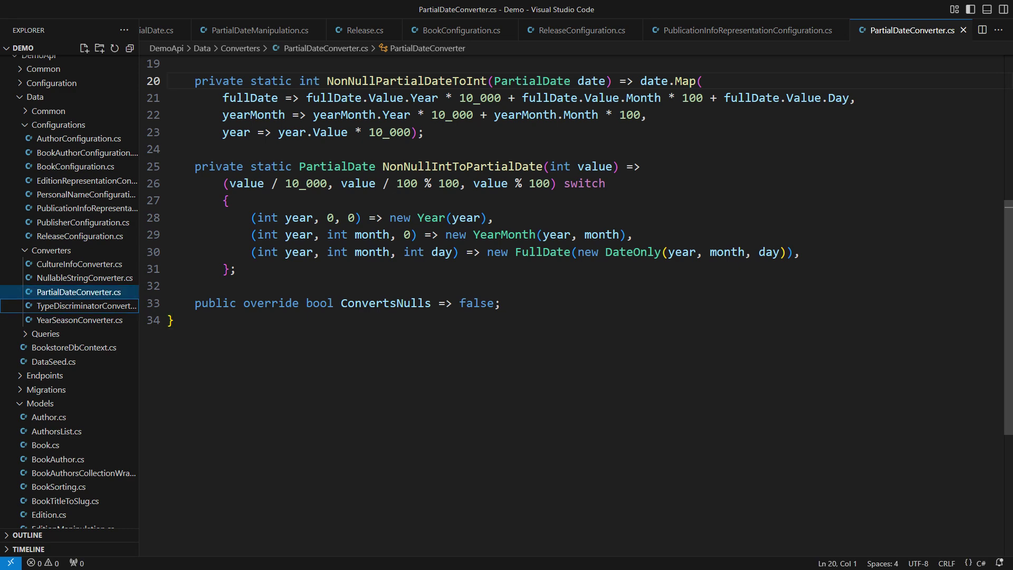
pyautogui.scroll(-1, 72, 515)
# - Open PublicationInfo.cs from the file list
pyautogui.press('Down')
pyautogui.press('Down')
pyautogui.press('Down')
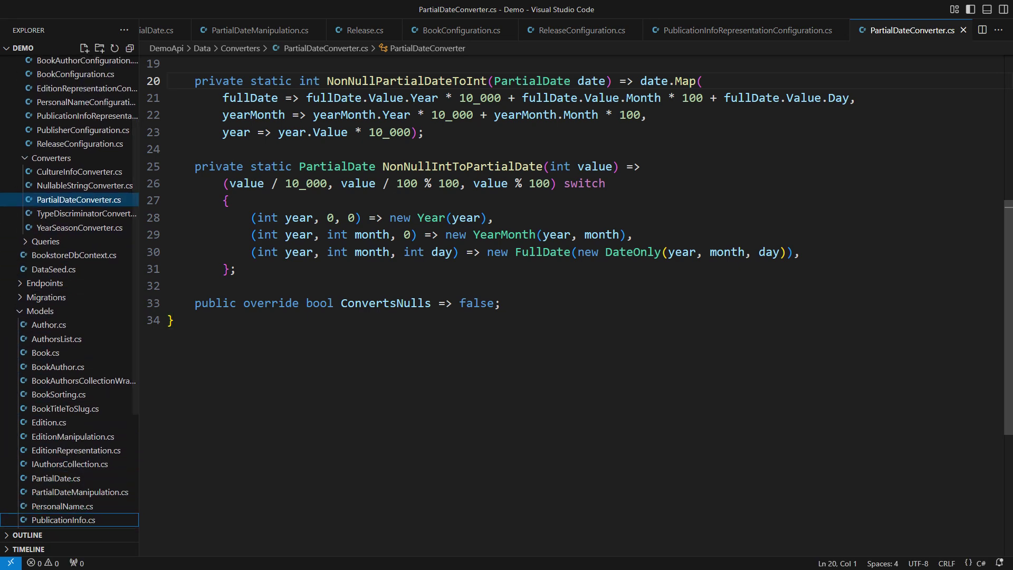
pyautogui.press('Return')
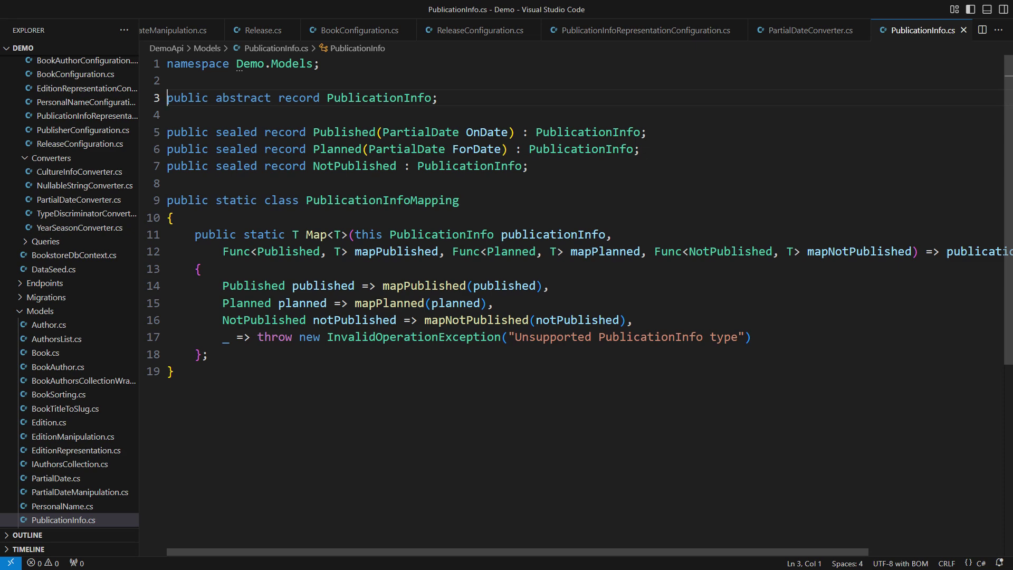
pyautogui.scroll(-4, 72, 316)
# - Open Edition.cs to show the Ordinal and Seasonal variants and their Map extension
pyautogui.press('Up')
pyautogui.press('Up')
pyautogui.press('Up')
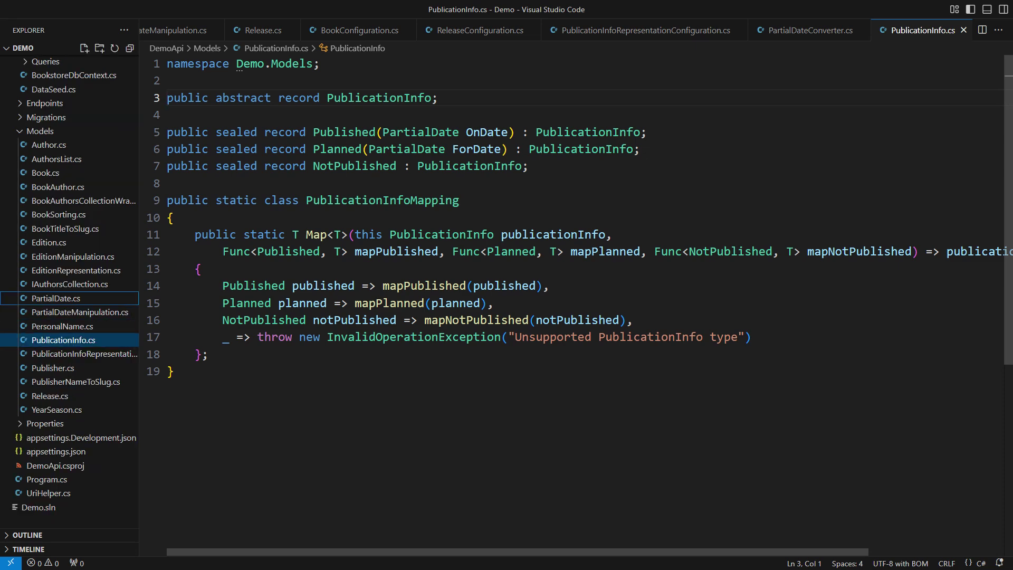
pyautogui.press('Up')
pyautogui.press('Up')
pyautogui.press('Up')
pyautogui.press('Return')
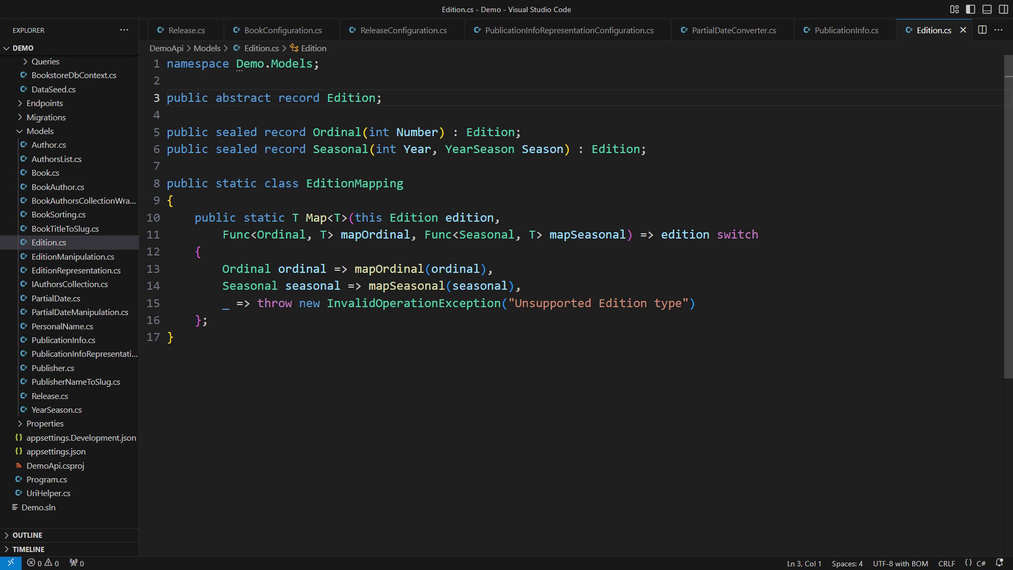